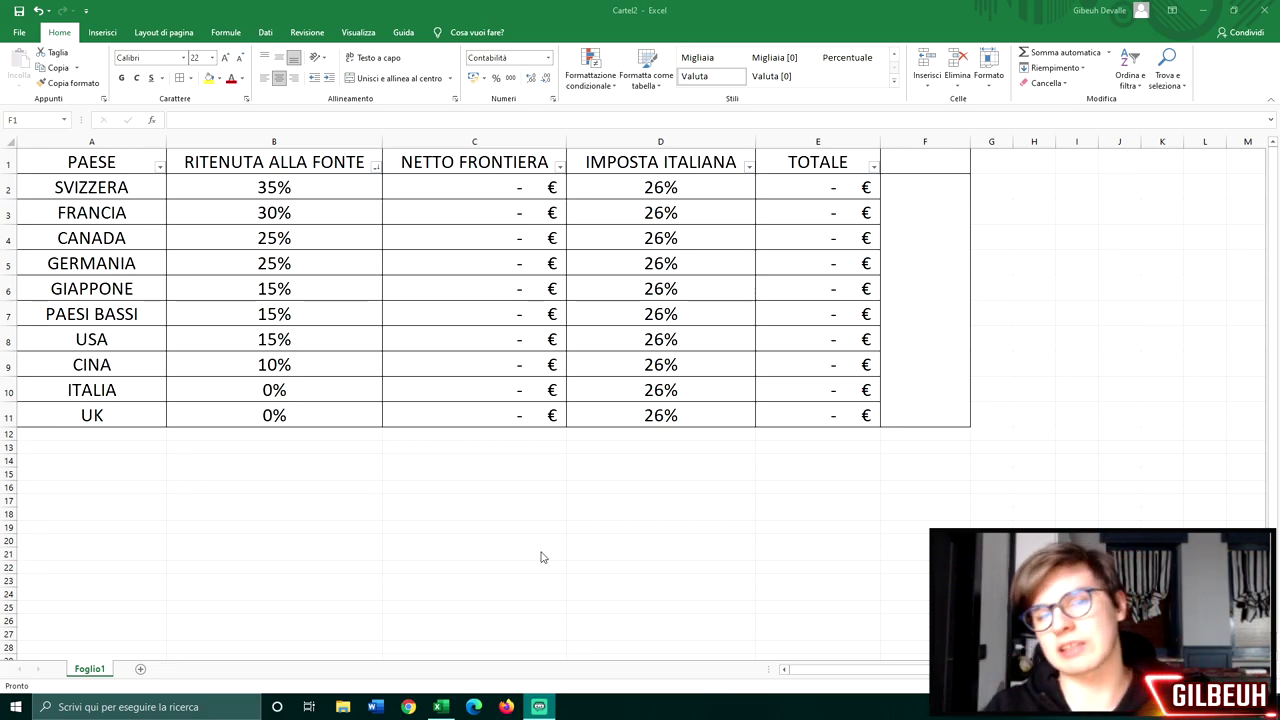
Enter 100 in cell F1 as the gross amount used by the country tax table
click(916, 166)
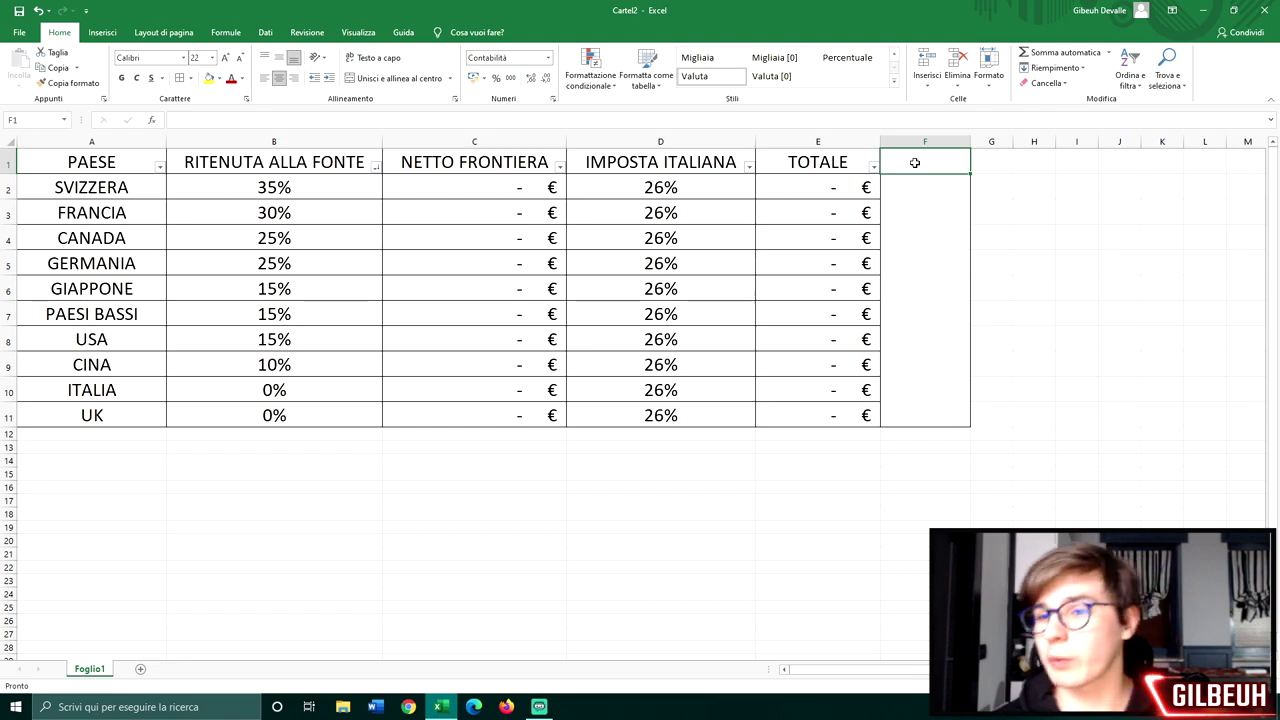
text(100)
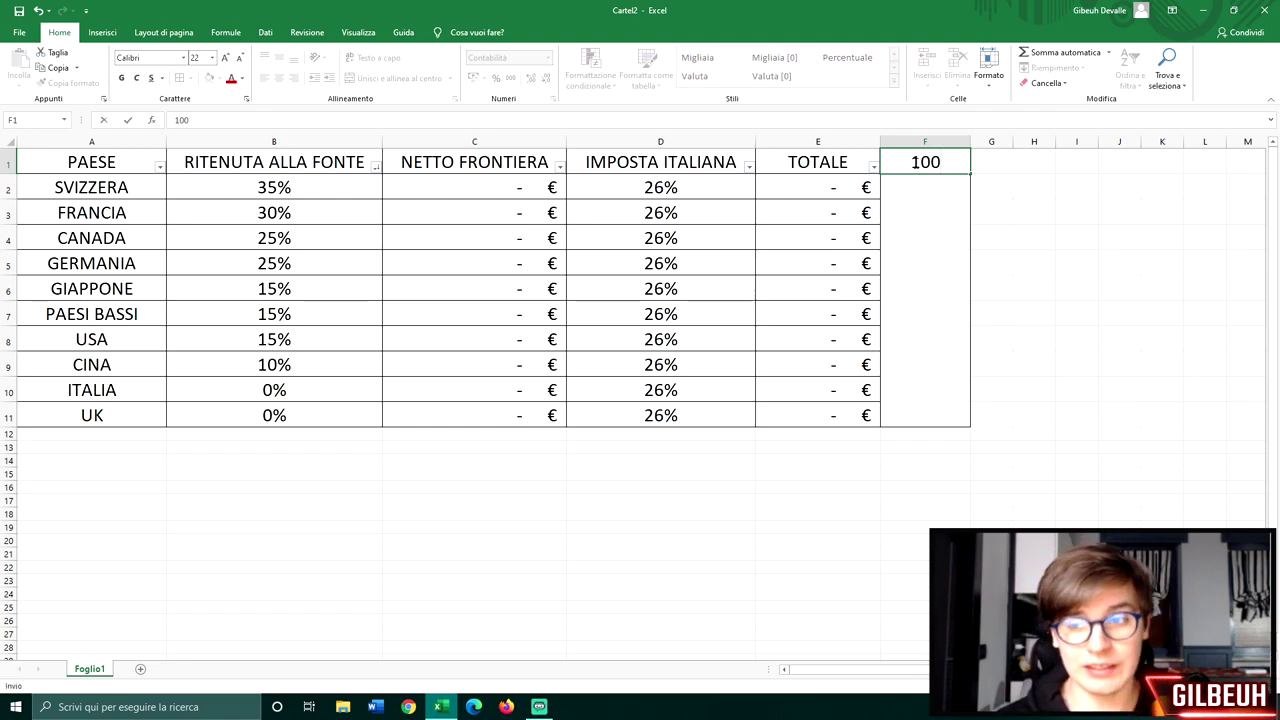
key(Return)
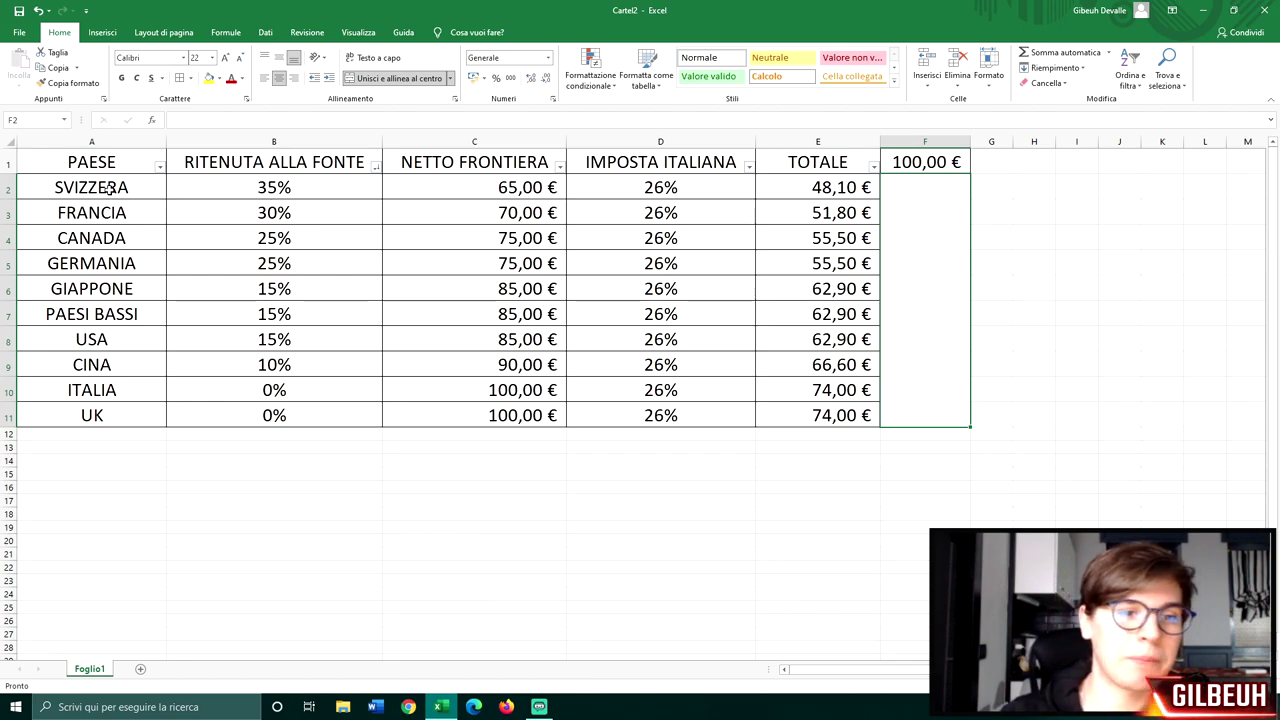
Examine the foreign withholding rates and net totals for Switzerland, France, the UK, Italy and China
click(270, 192)
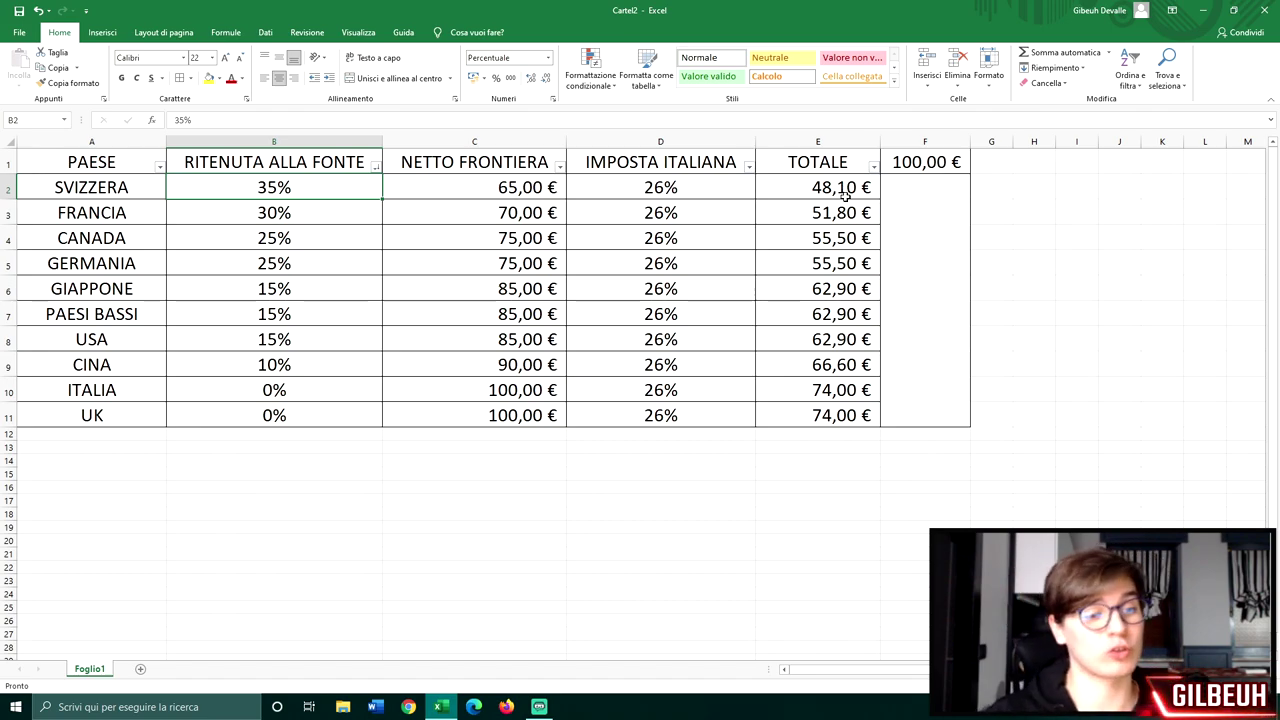
click(151, 213)
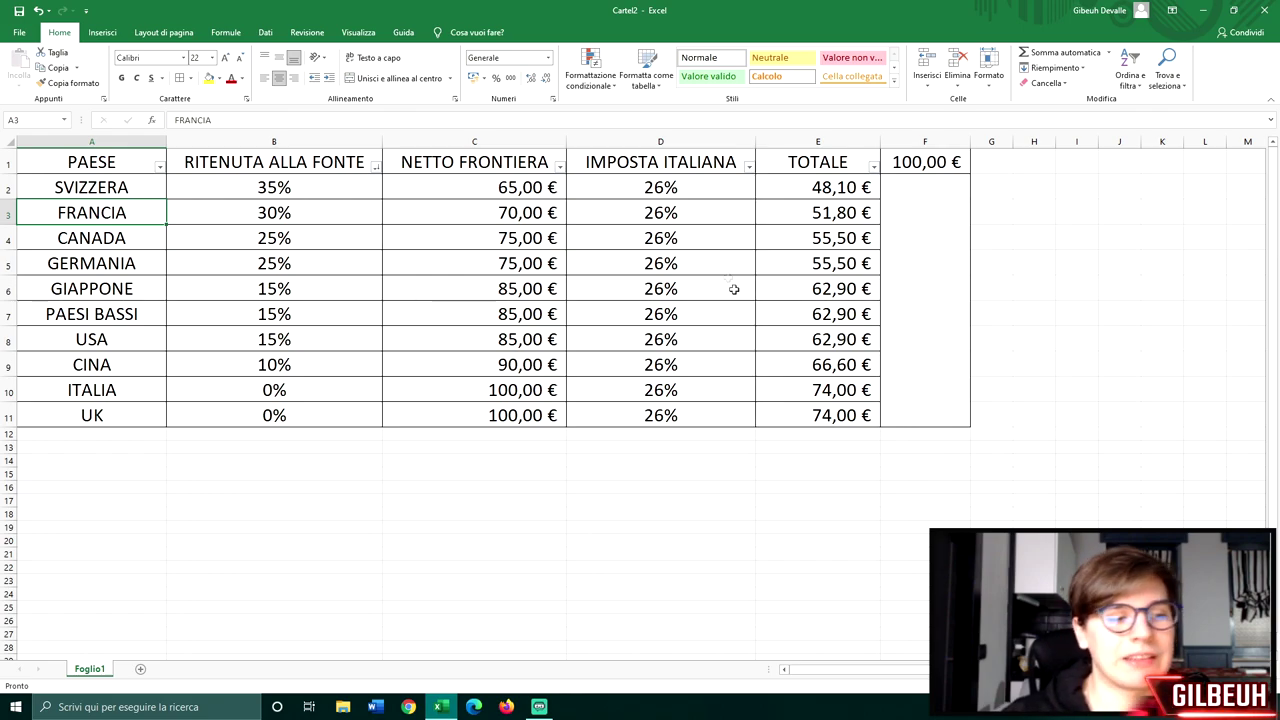
click(110, 418)
click(113, 391)
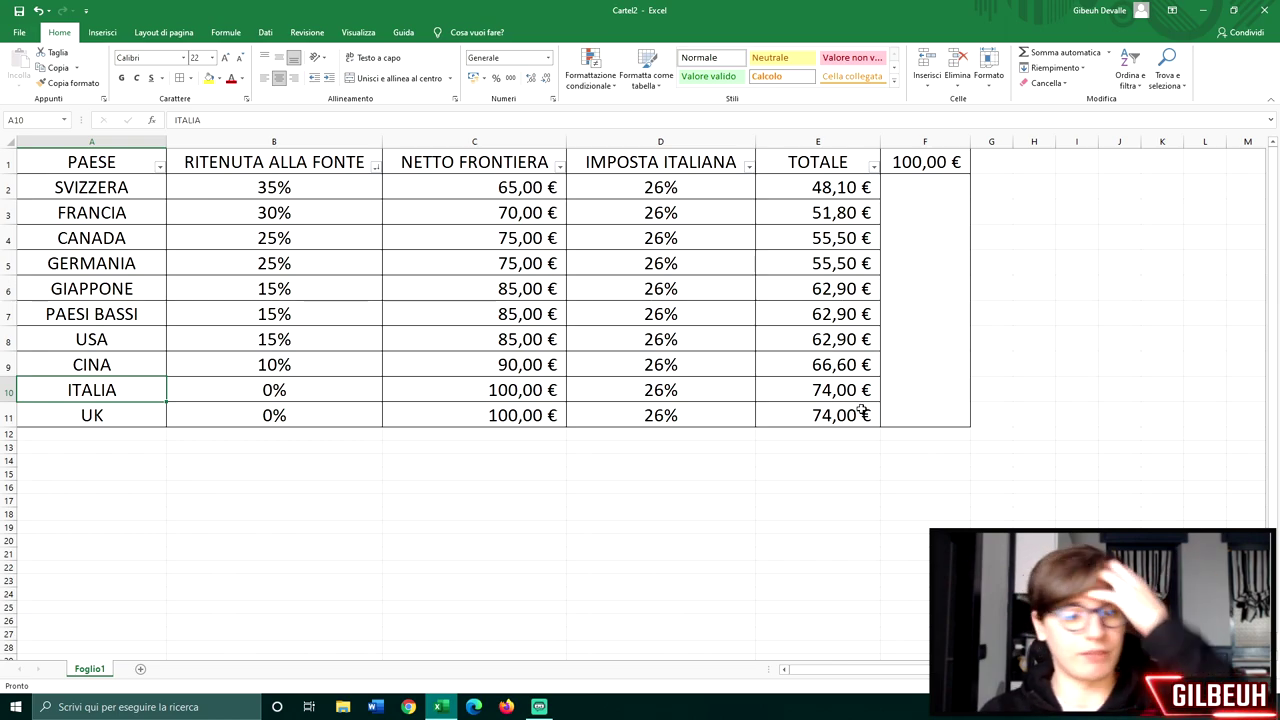
click(323, 371)
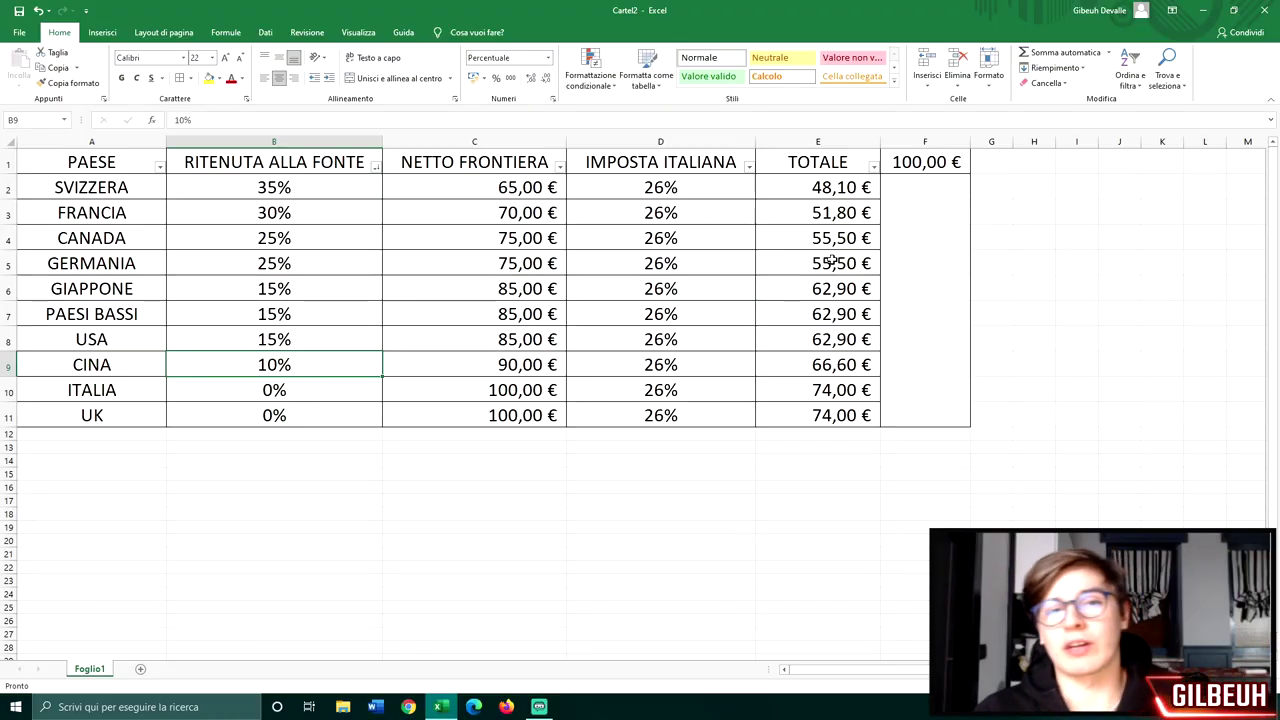
Switch to Chrome and set the initial deposit of the simplified compound interest calculator to 10000 euros
click(409, 707)
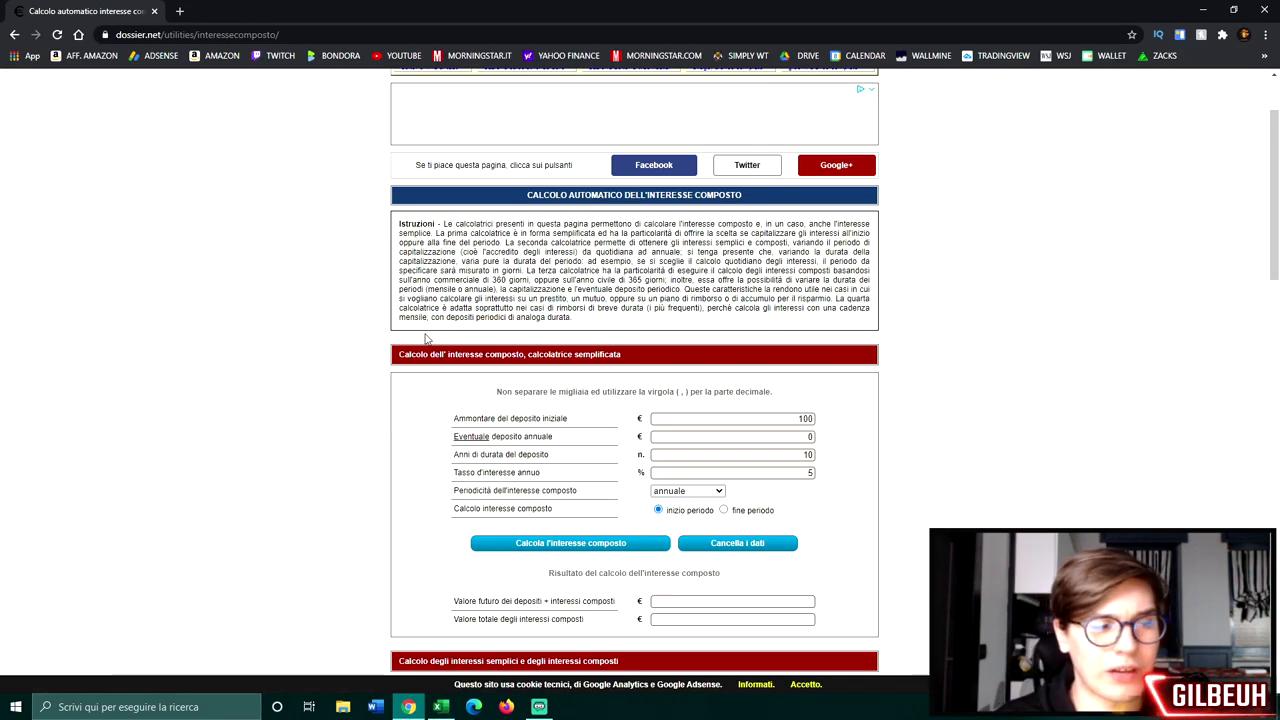
double_click(808, 419)
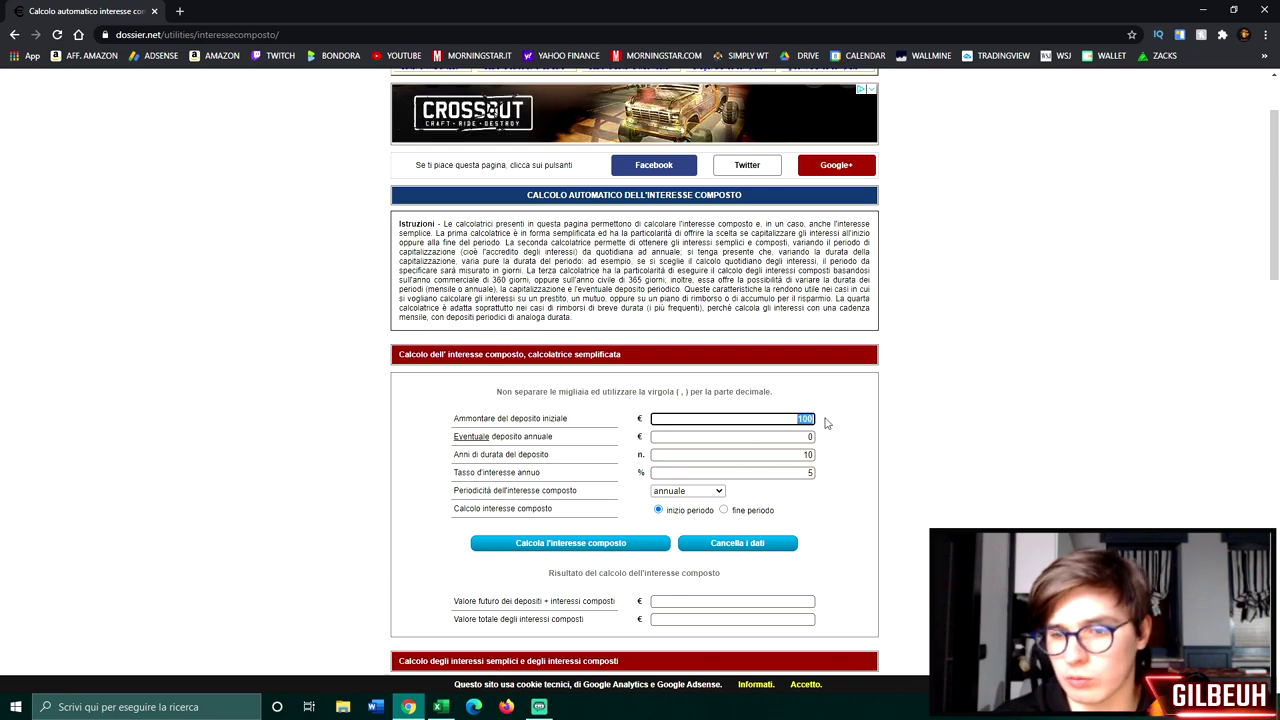
text(1000)
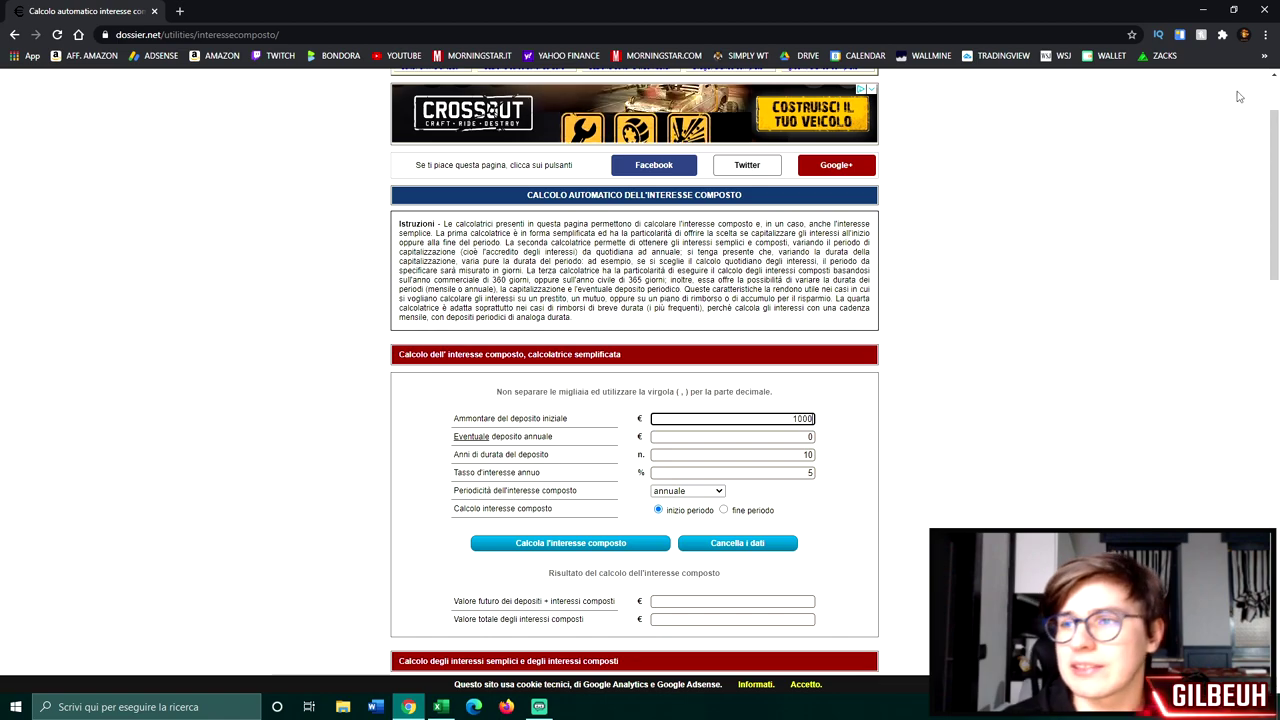
click(1265, 34)
click(1223, 159)
click(1223, 159)
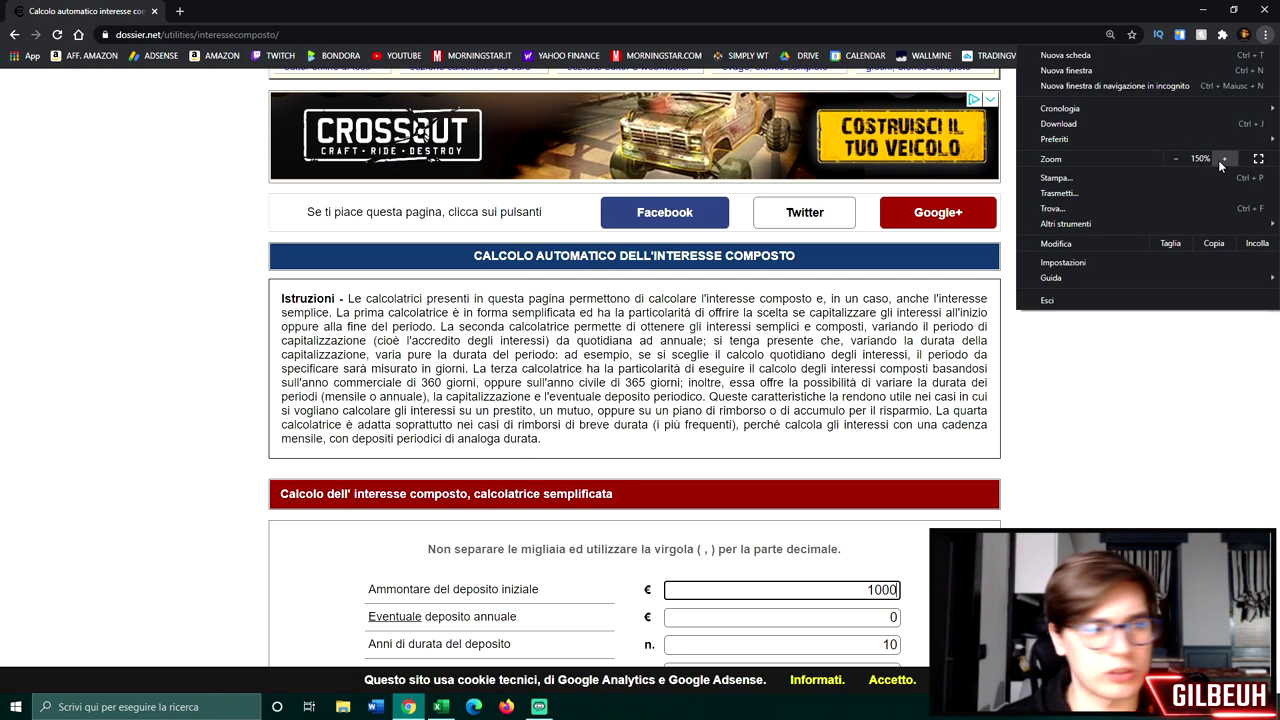
scroll(884, 377, down, 2)
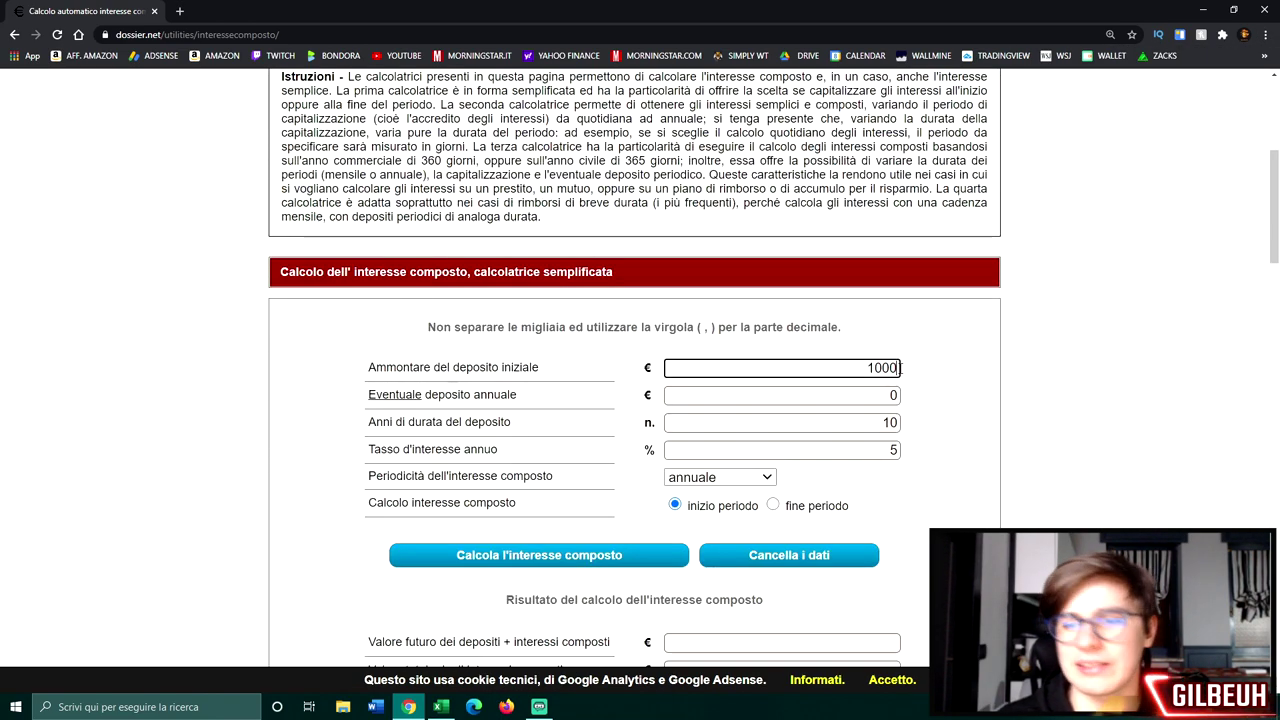
text(0)
key(Tab)
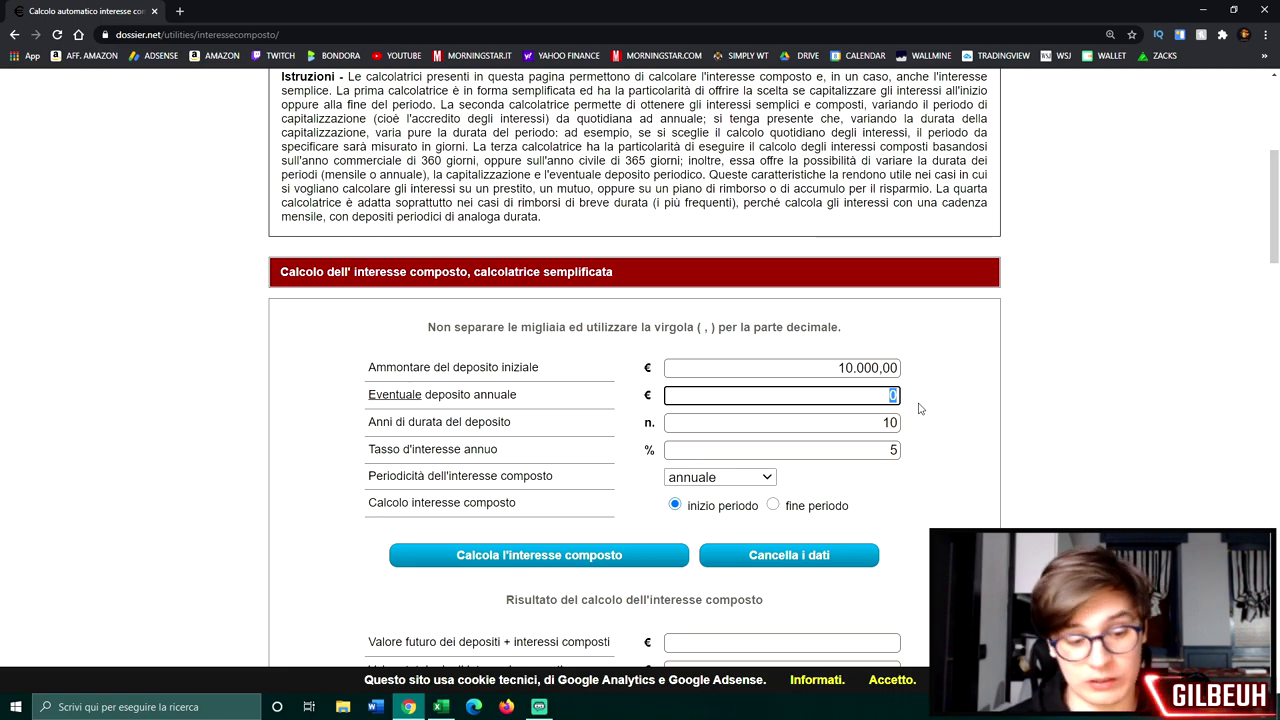
Set the annual deposit to 5200 euros and the deposit duration to 30 years
text(5200)
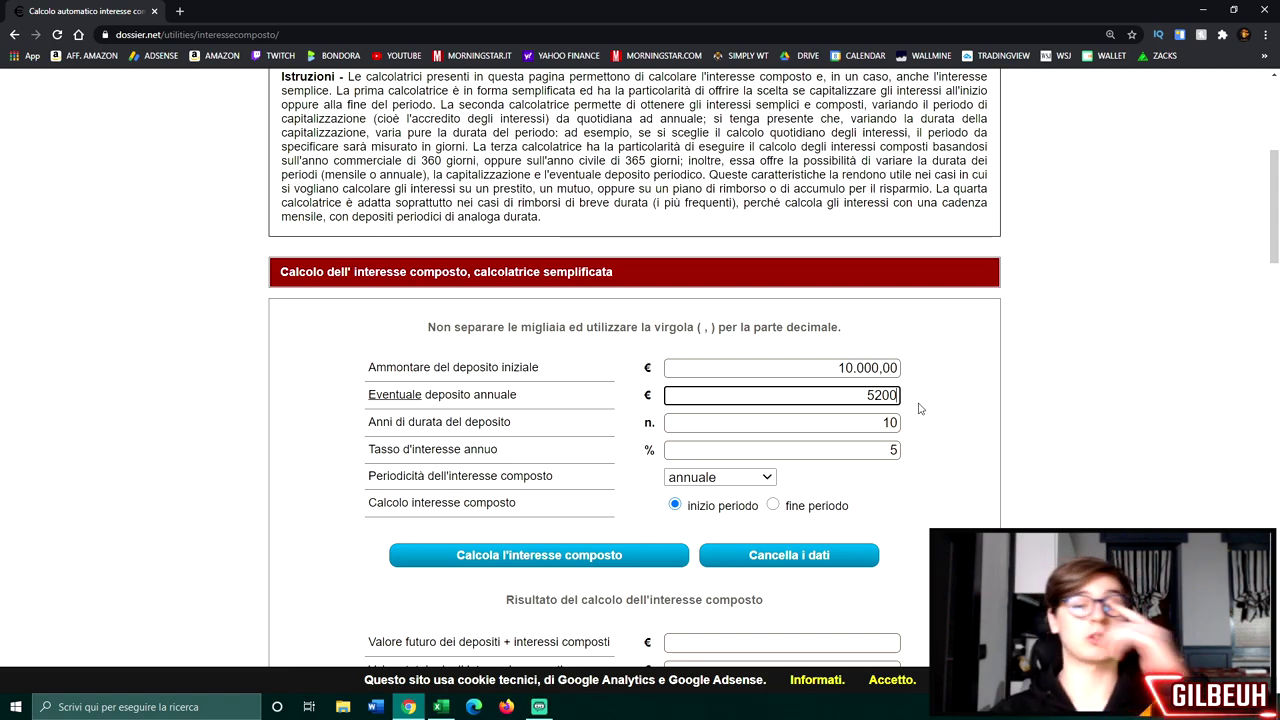
key(Tab)
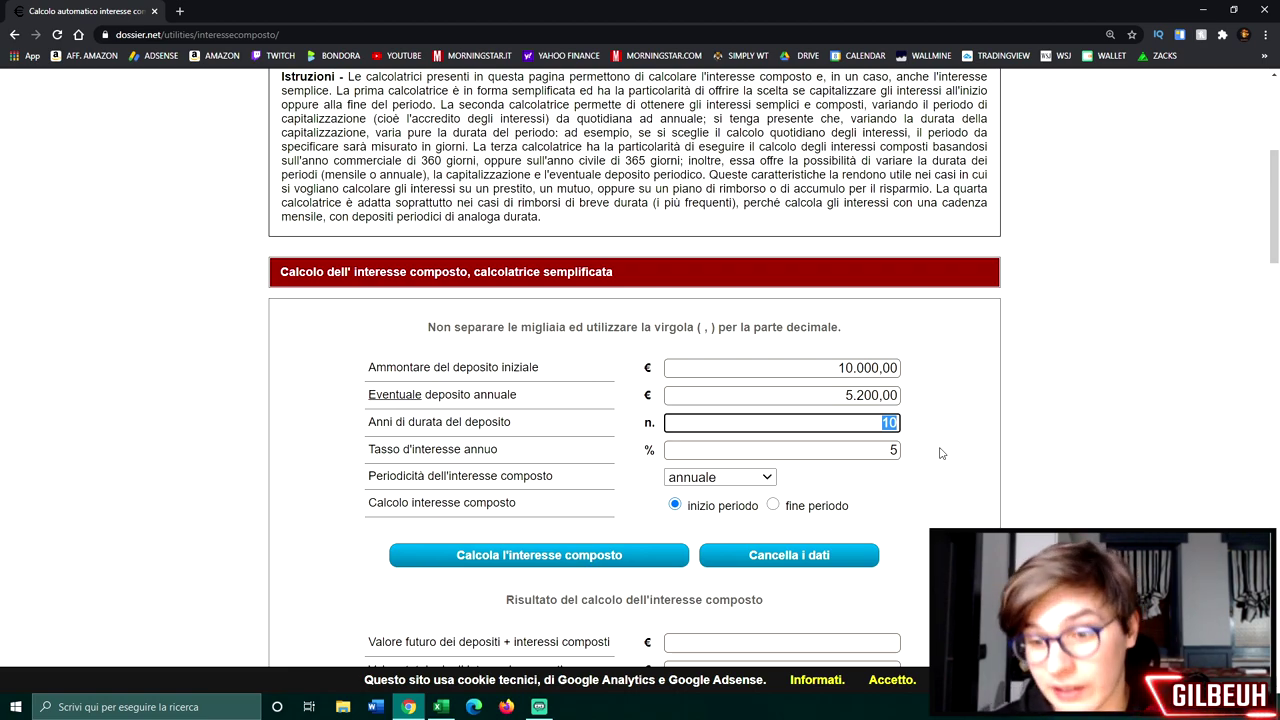
text(30)
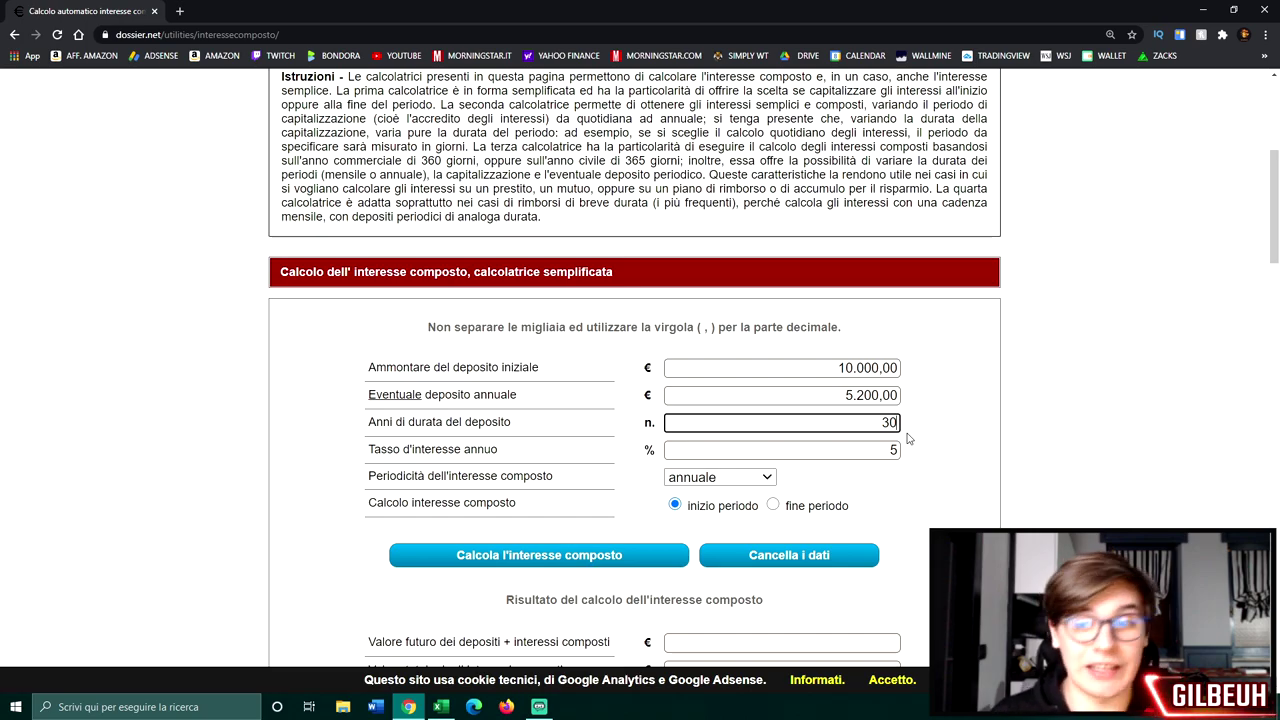
Set the annual interest rate to 6,3% after consulting the tax table behind the browser, and calculate the compound interest
drag(1118, 6, 830, 456)
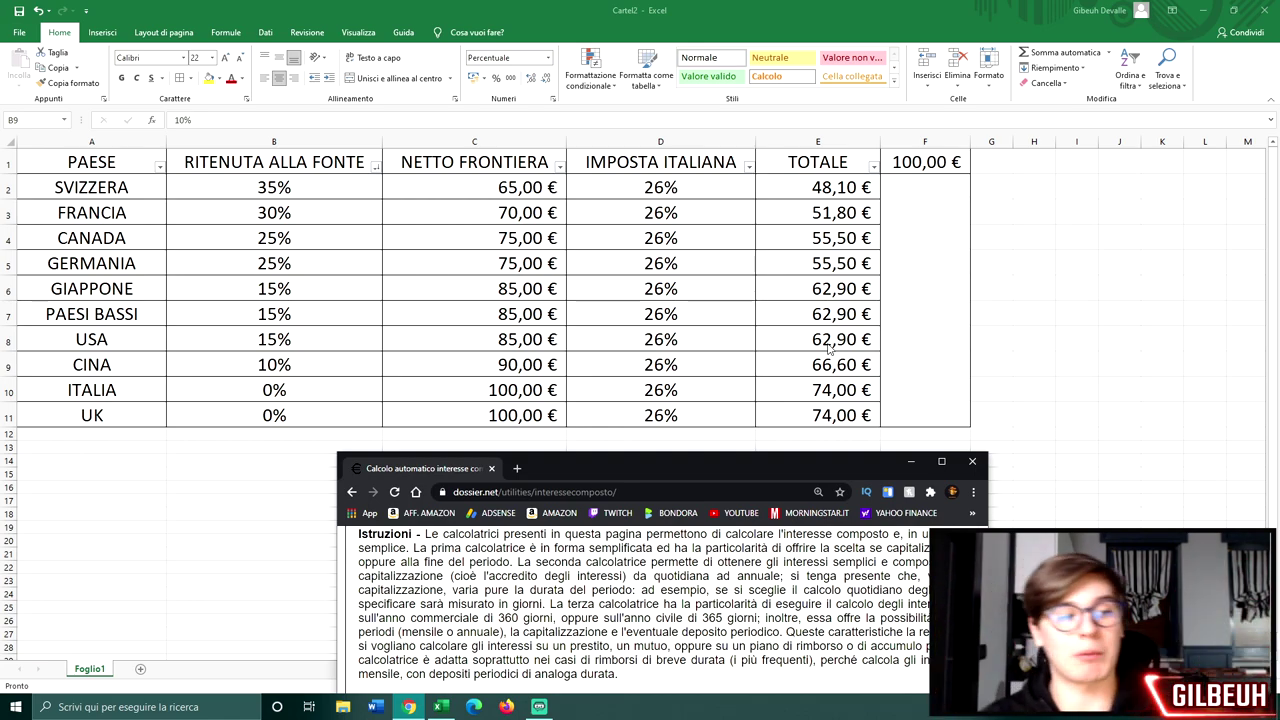
click(941, 461)
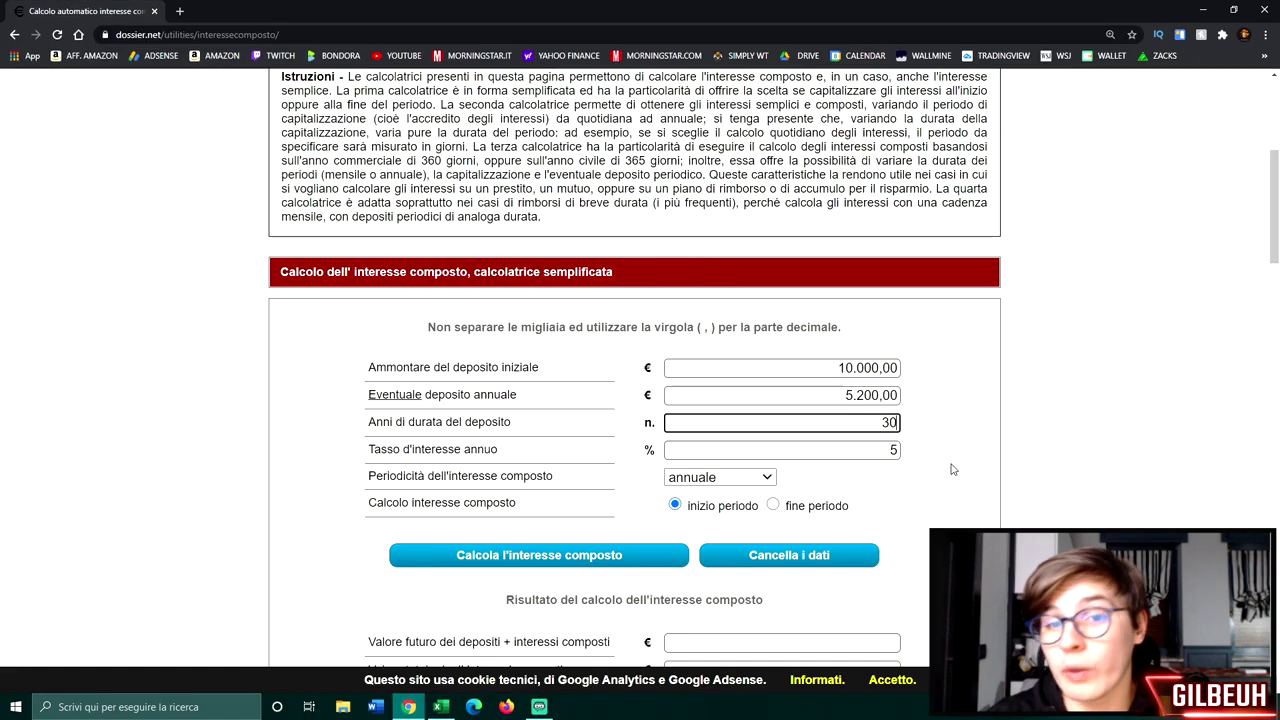
click(893, 450)
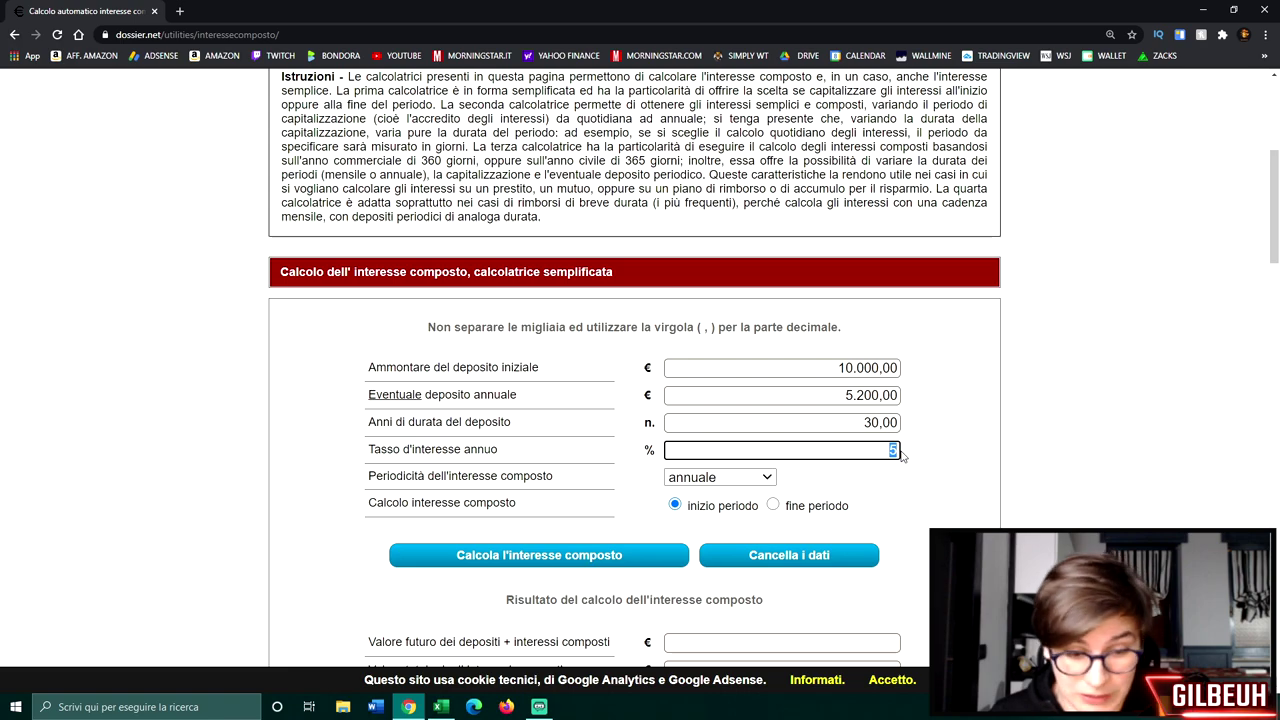
text(6,3)
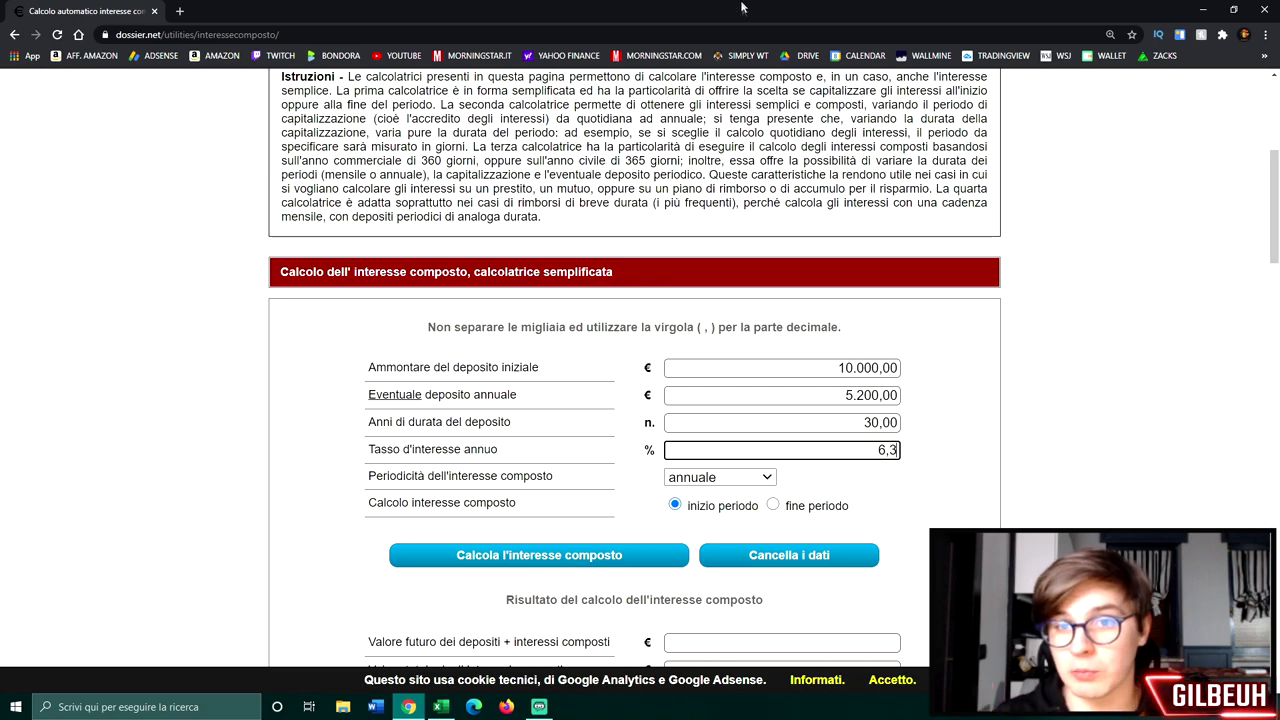
drag(635, 12, 590, 436)
drag(728, 428, 718, 174)
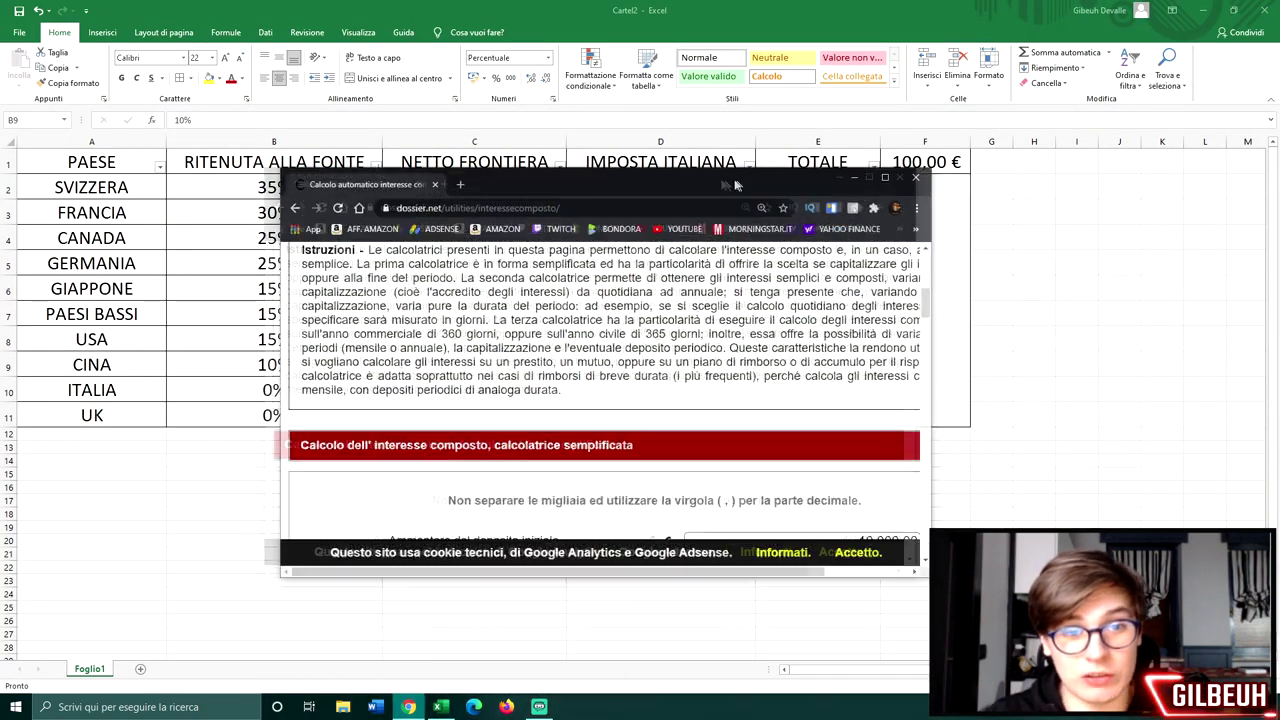
click(857, 179)
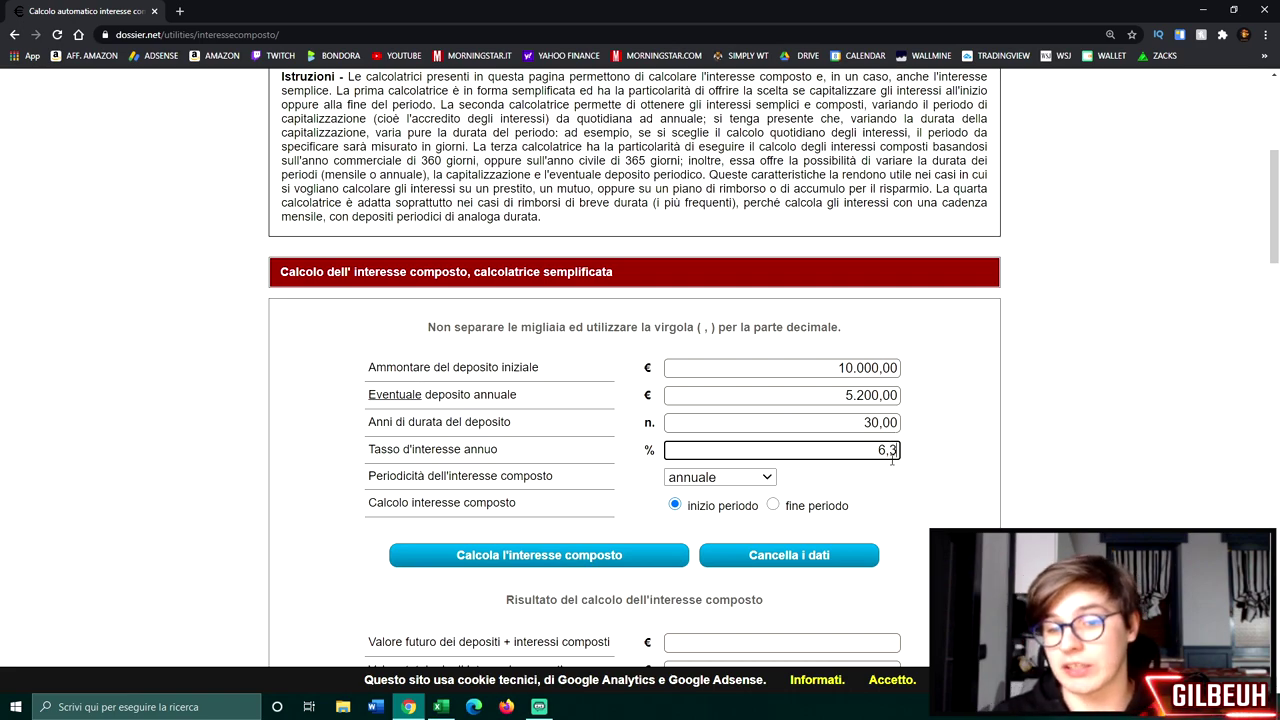
scroll(892, 460, down, 2)
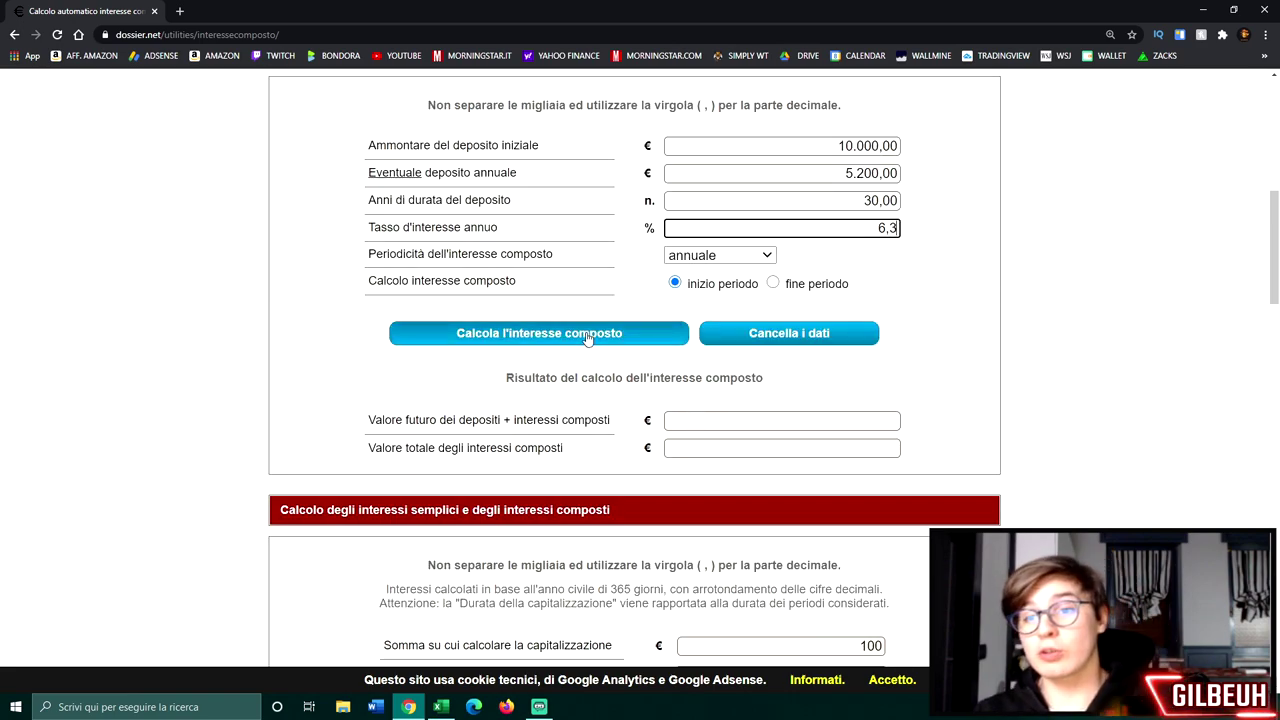
click(588, 339)
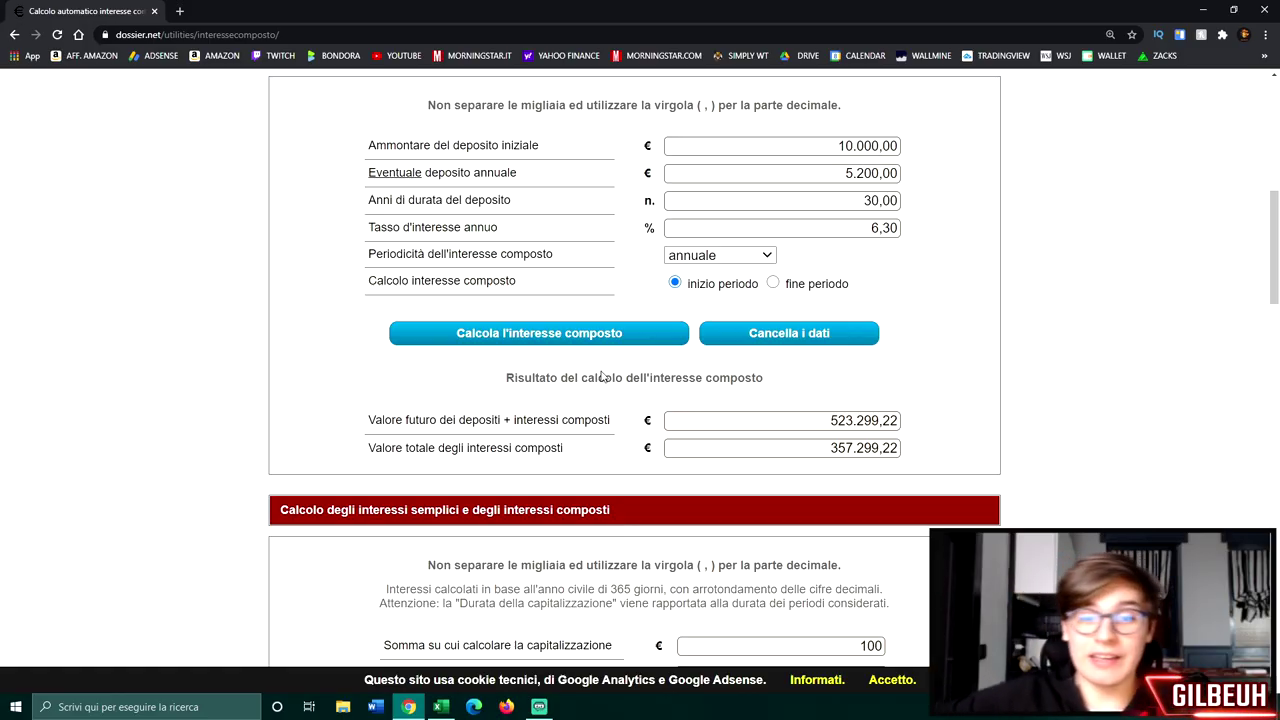
Switch to Excel and record final capital 523299 and interest 357299 in the CON DIVIDENDI table below the country table
drag(831, 421, 899, 423)
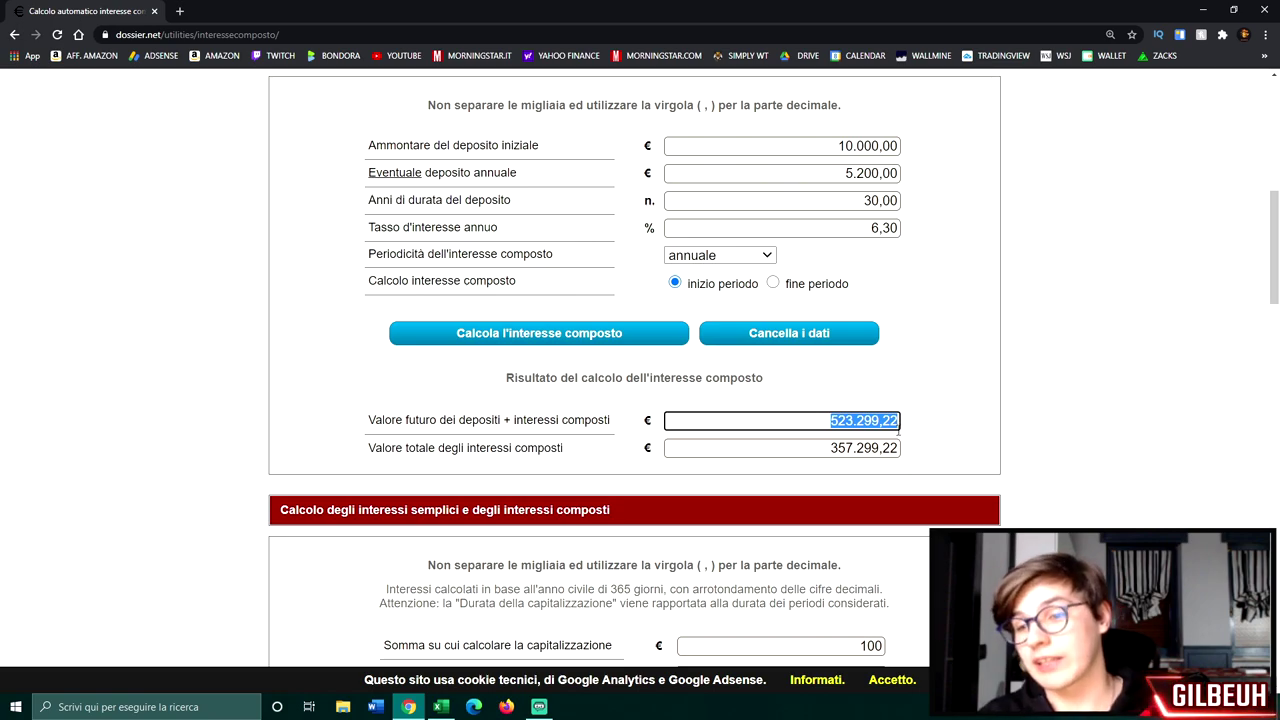
click(1233, 9)
click(522, 529)
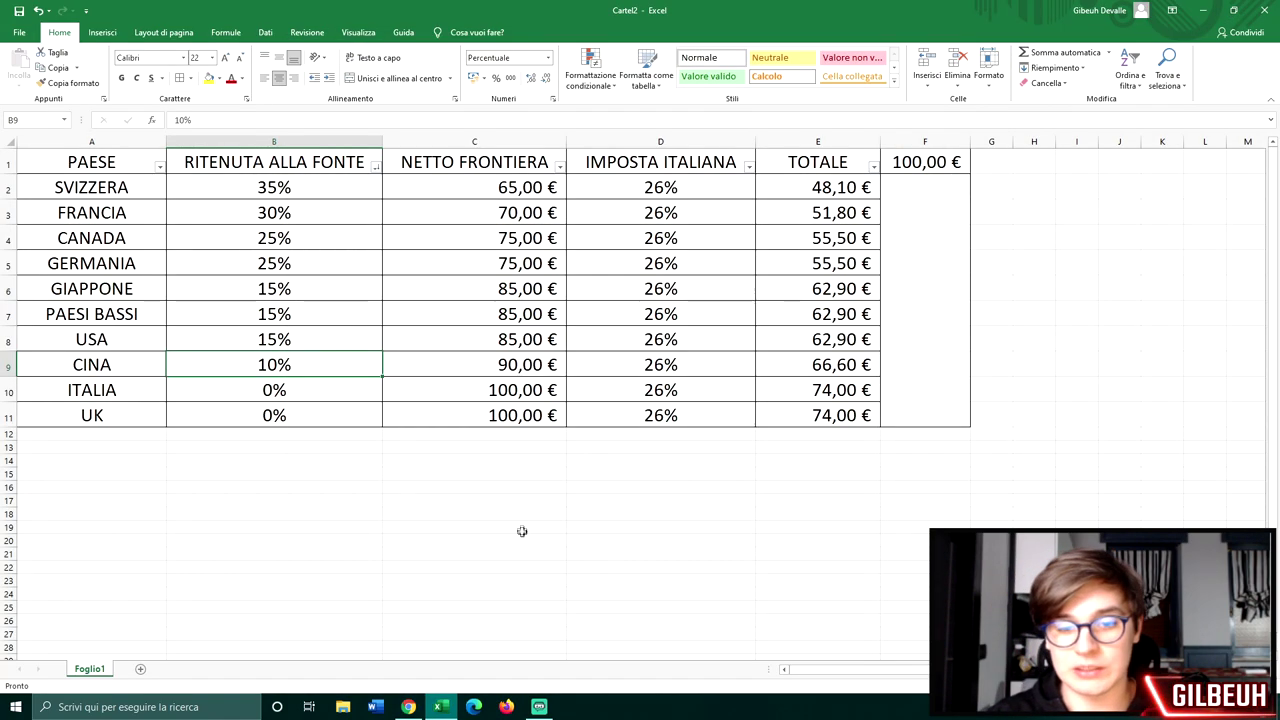
key(ctrl+z)
click(514, 512)
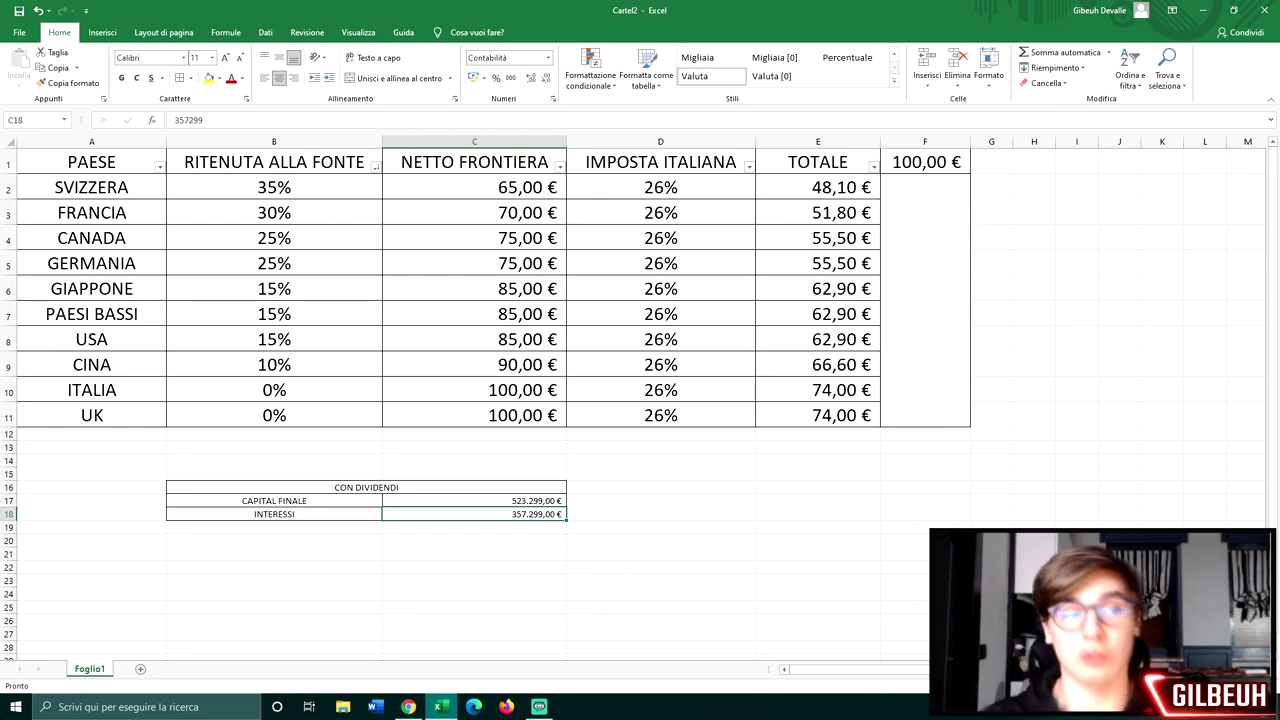
Switch to the Chrome calculator, set the annual interest rate to 10% and recalculate the compound interest
key(alt+Tab)
click(901, 54)
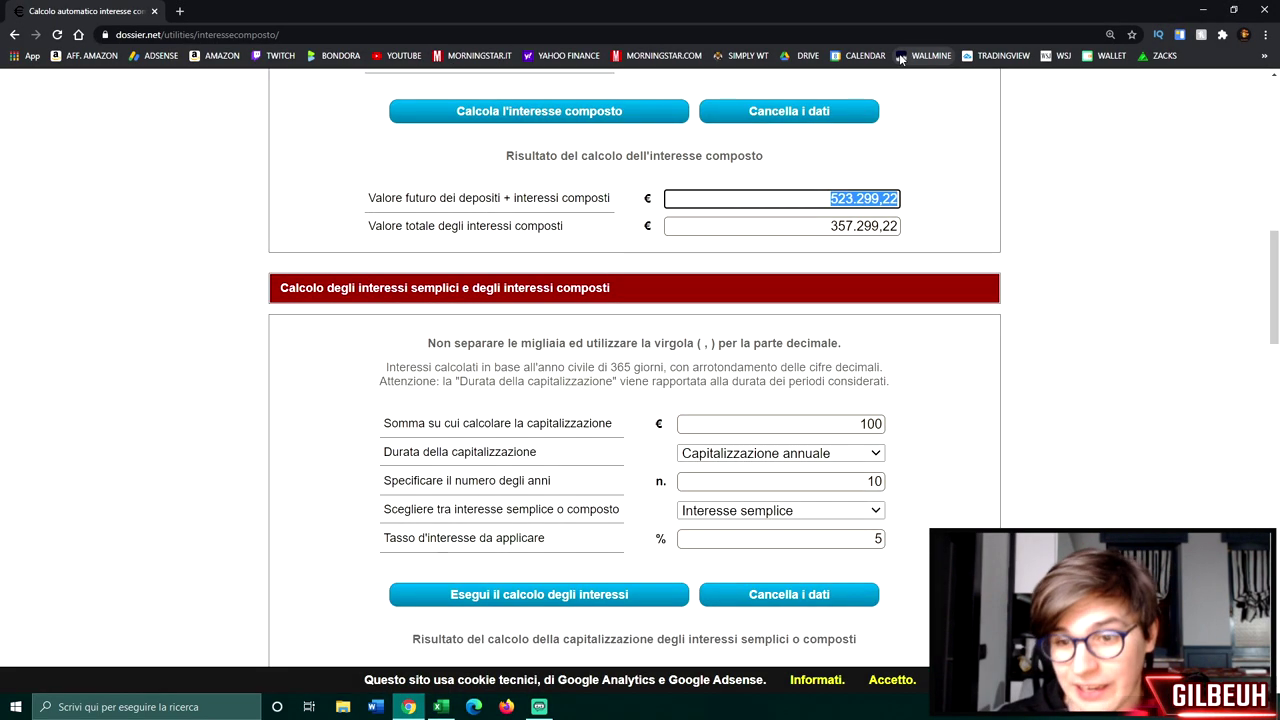
scroll(865, 360, up, 3)
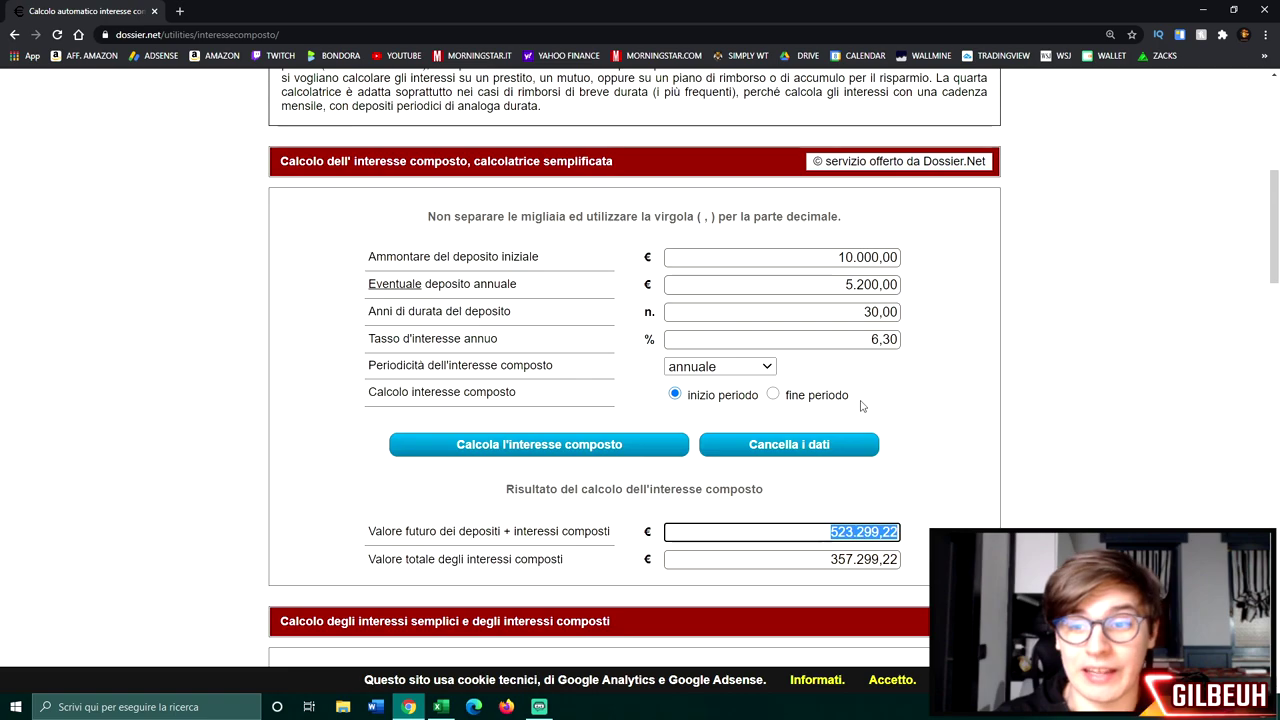
click(886, 338)
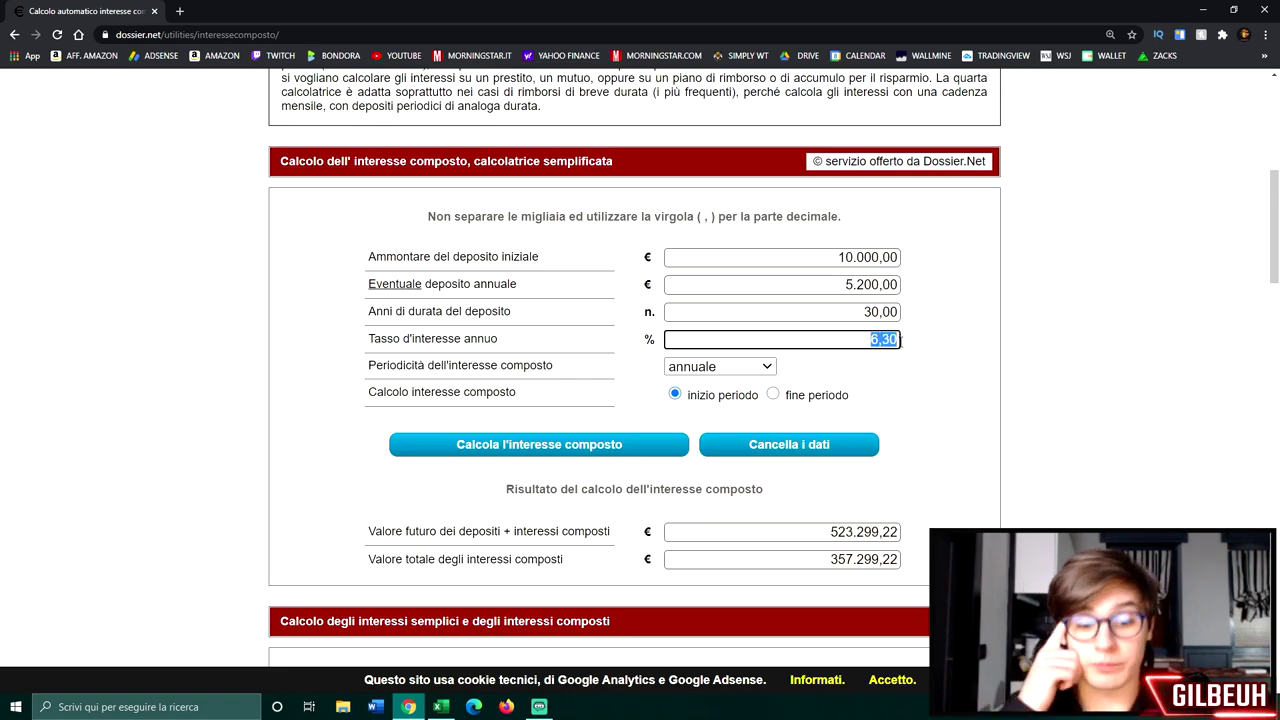
text(10)
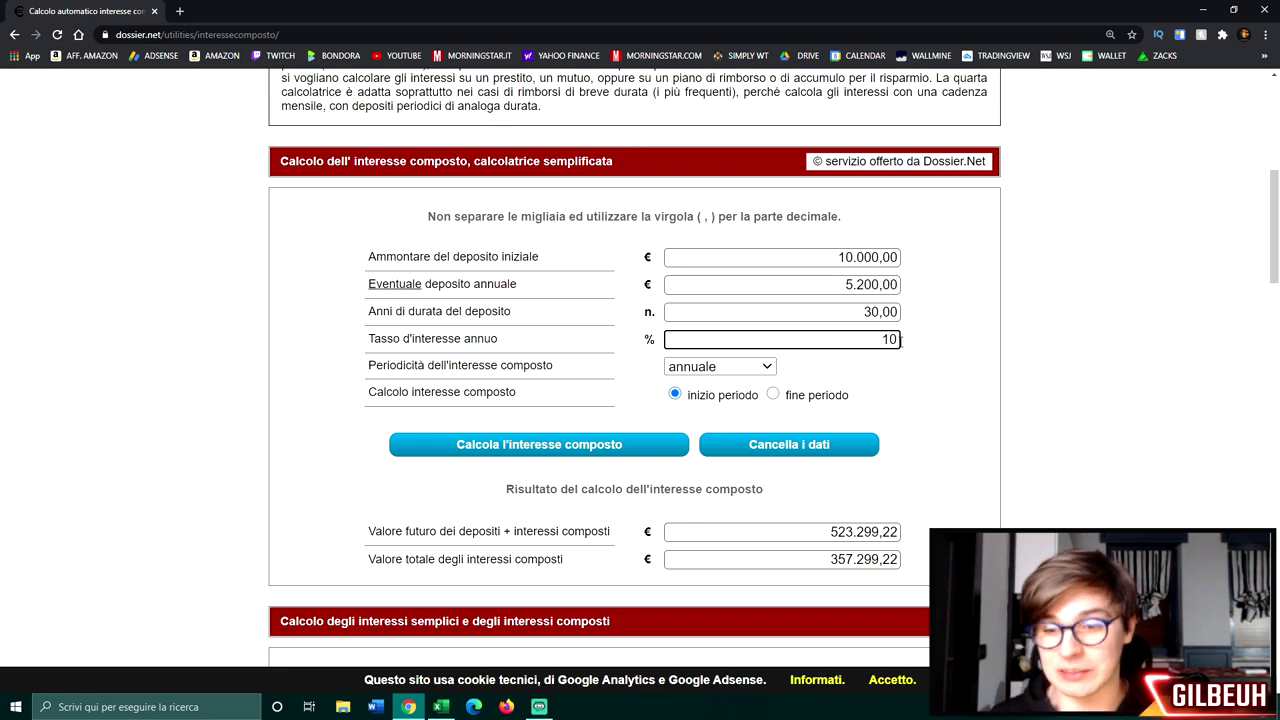
click(557, 448)
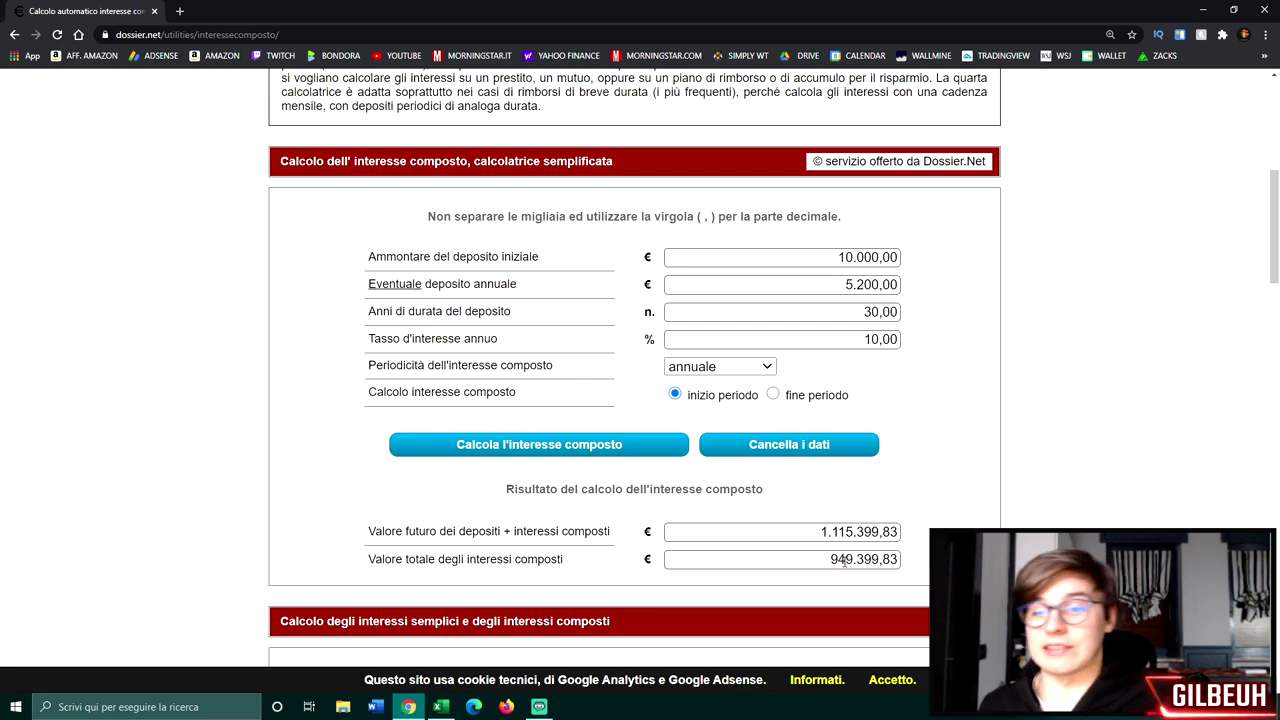
Switch to Excel and record final capital 1115399 and interest 949399 in the CON CAPITAL GAIN table
key(alt+Tab)
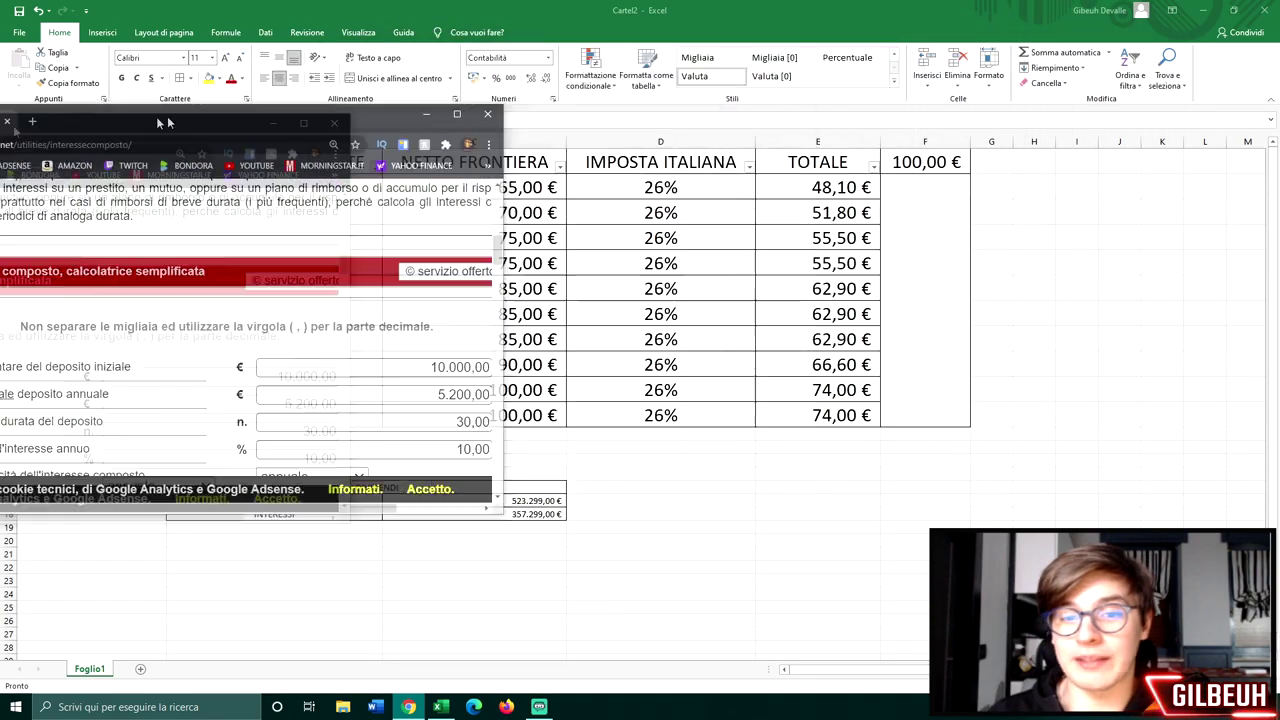
text(1)
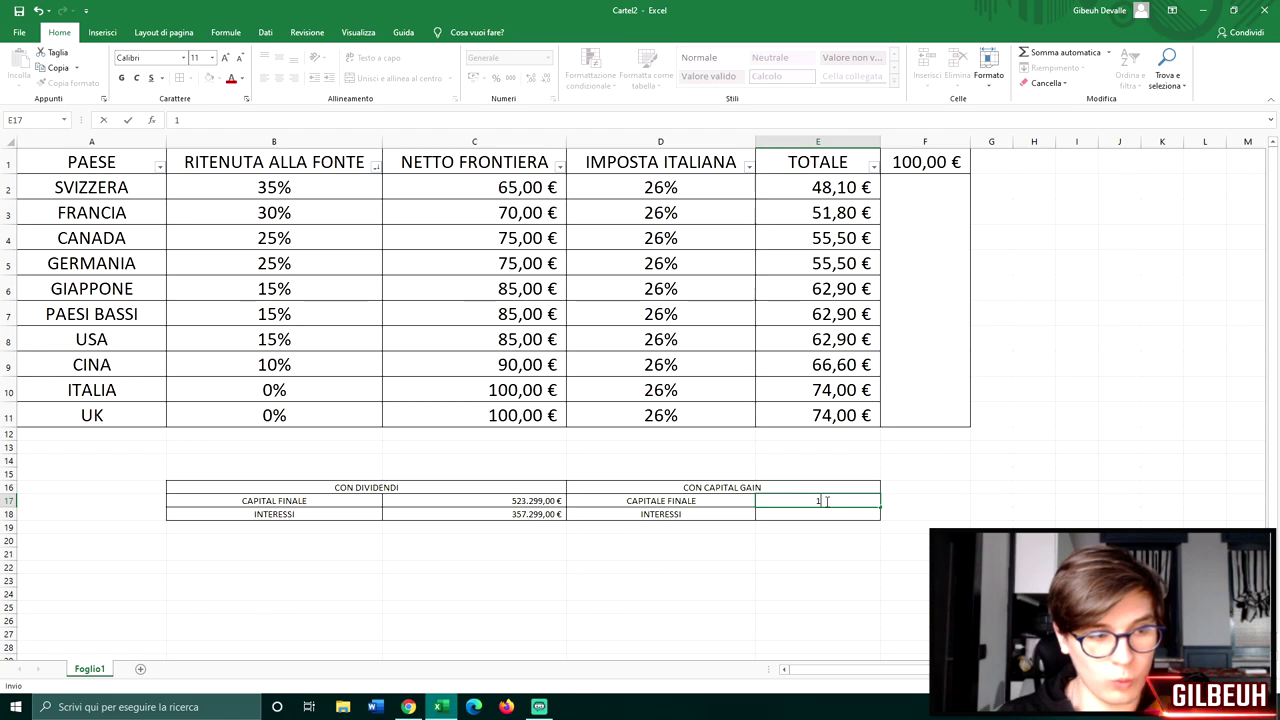
text(115)
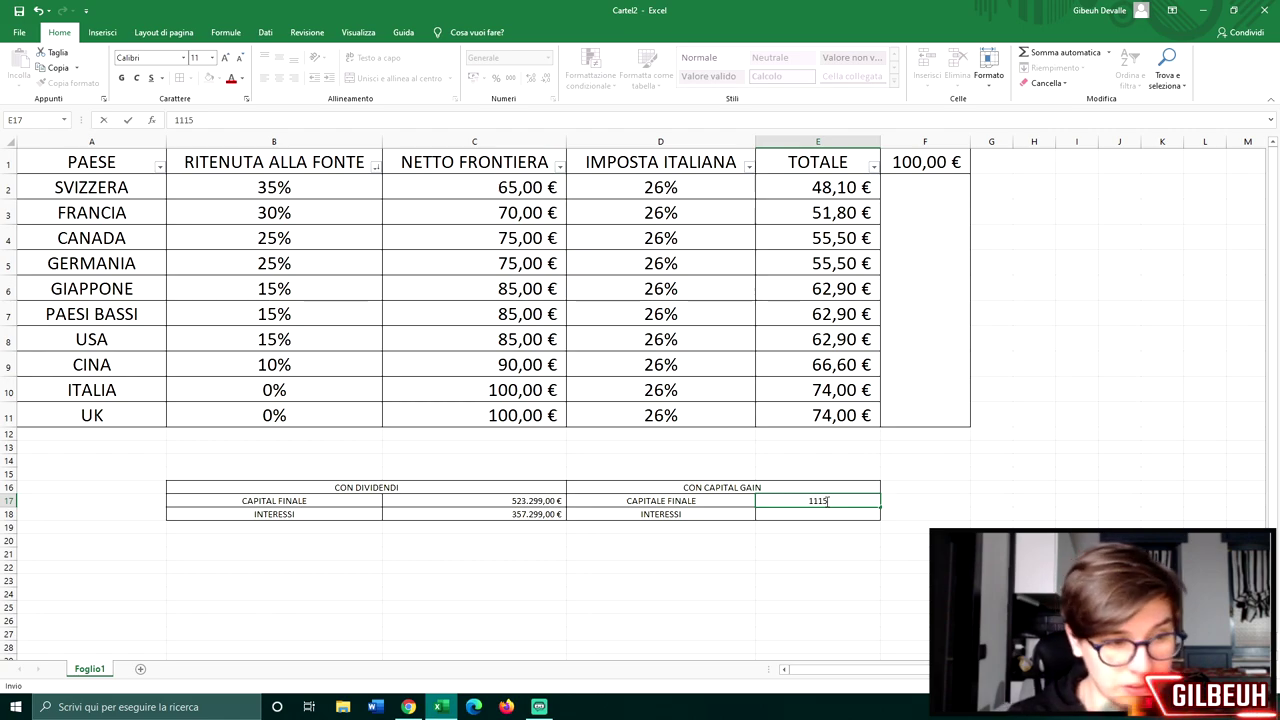
text(399)
key(Return)
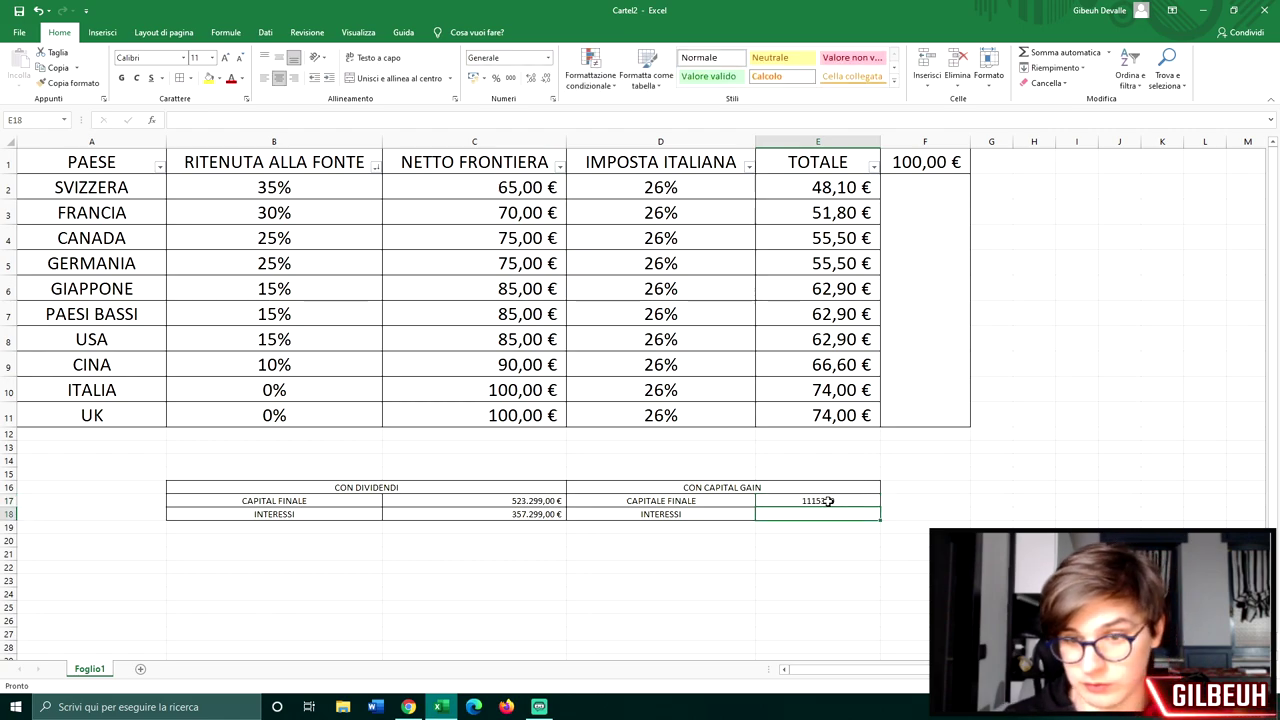
text(949.3)
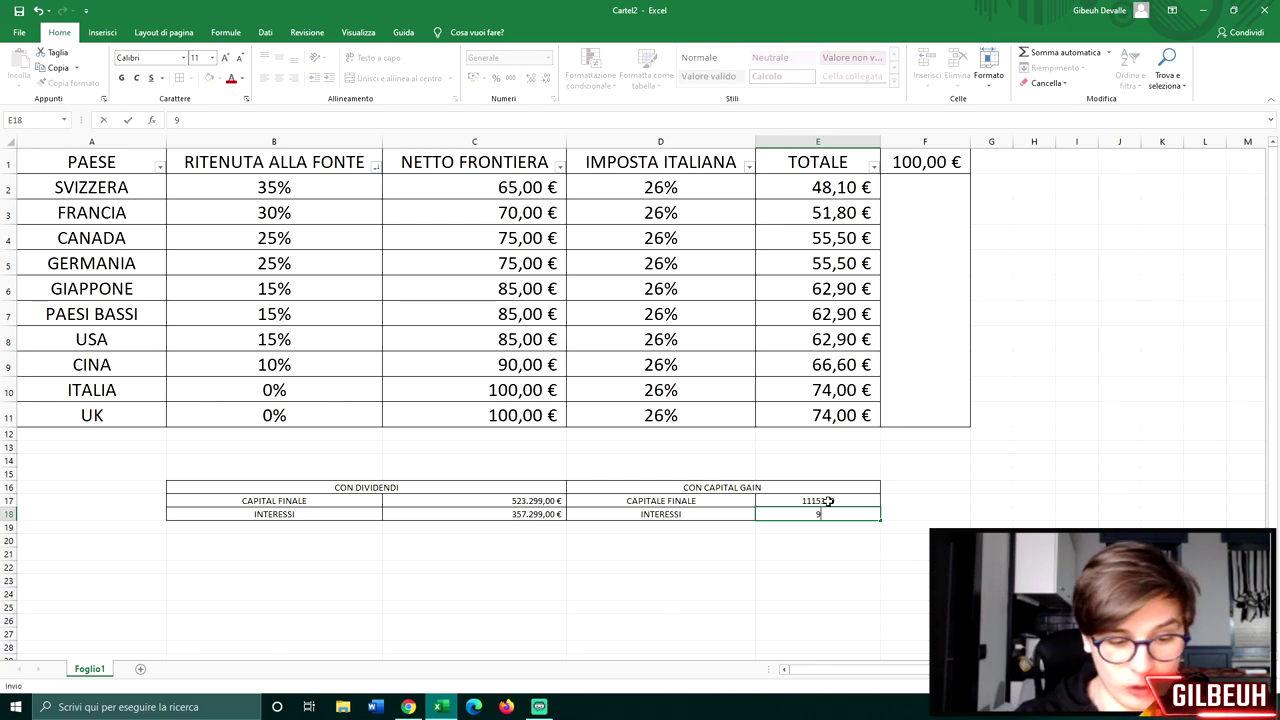
text(99,00 €)
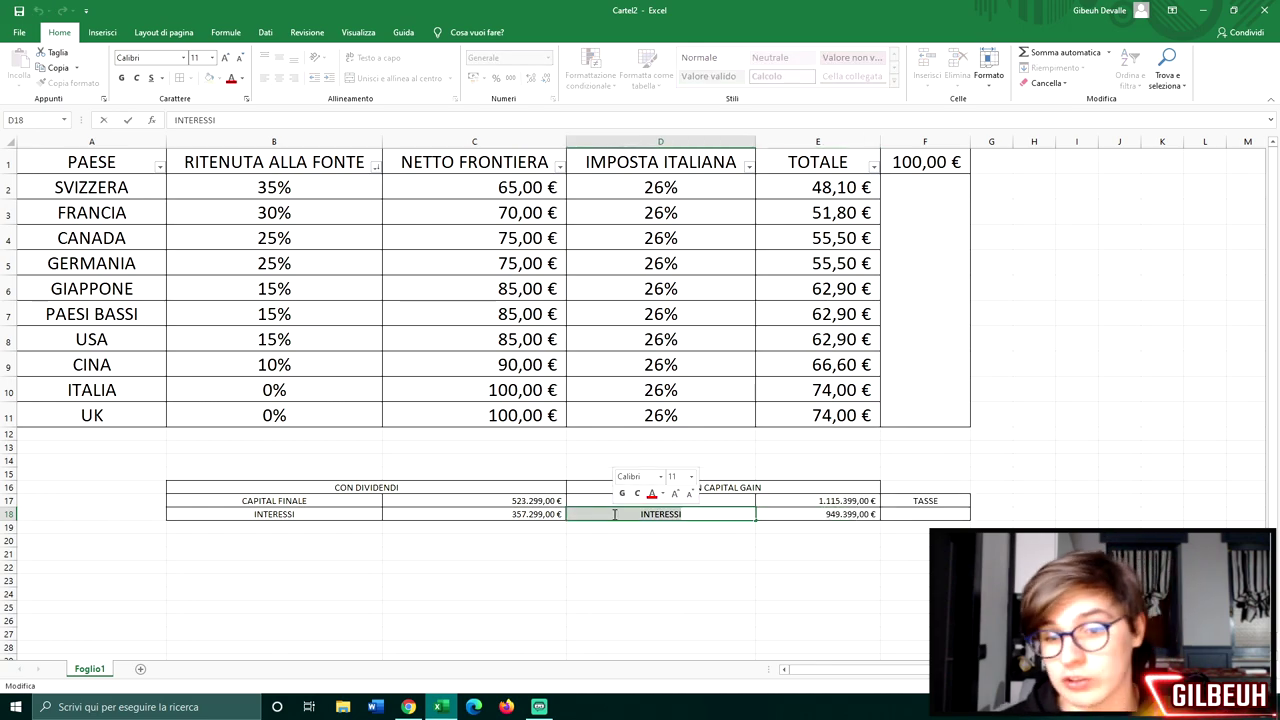
Change the INTERESSI label under CON CAPITAL GAIN to CAPITAL GAIN
text(CAPITAL GAIN)
key(Return)
click(904, 580)
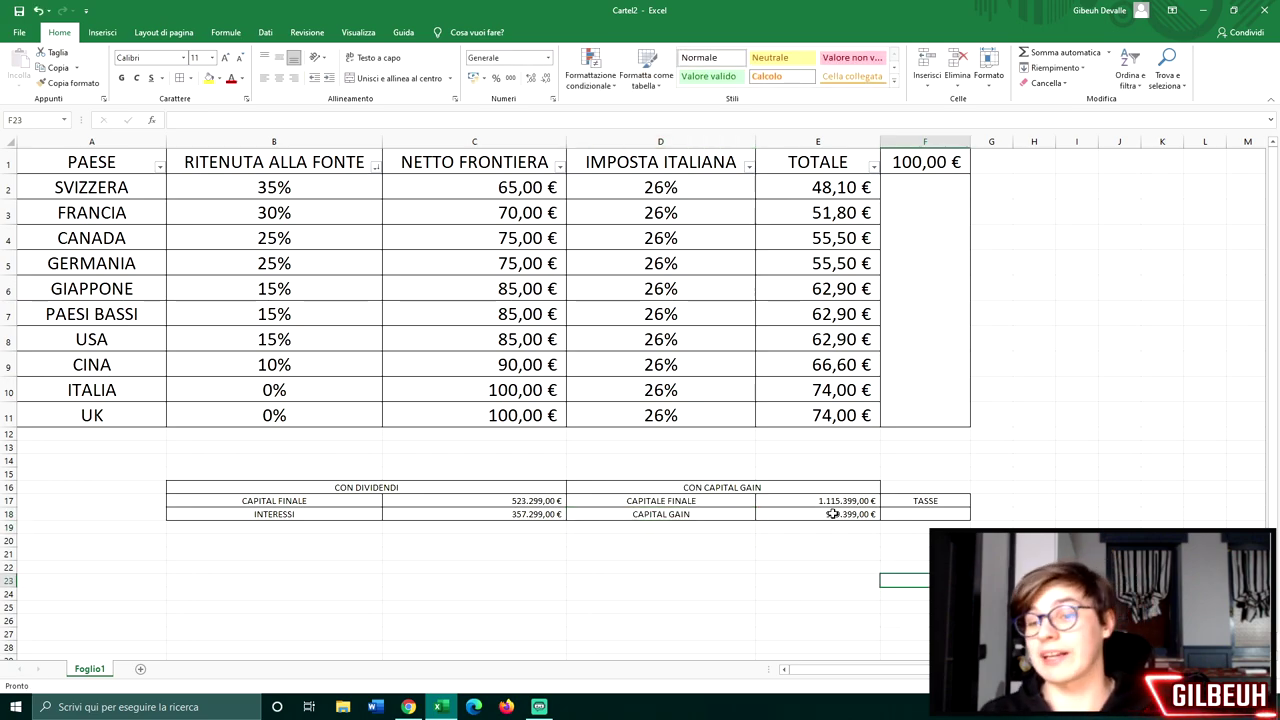
Calculate the value beneath the TASSE heading in F18 with the formula =E18*0,74
click(835, 514)
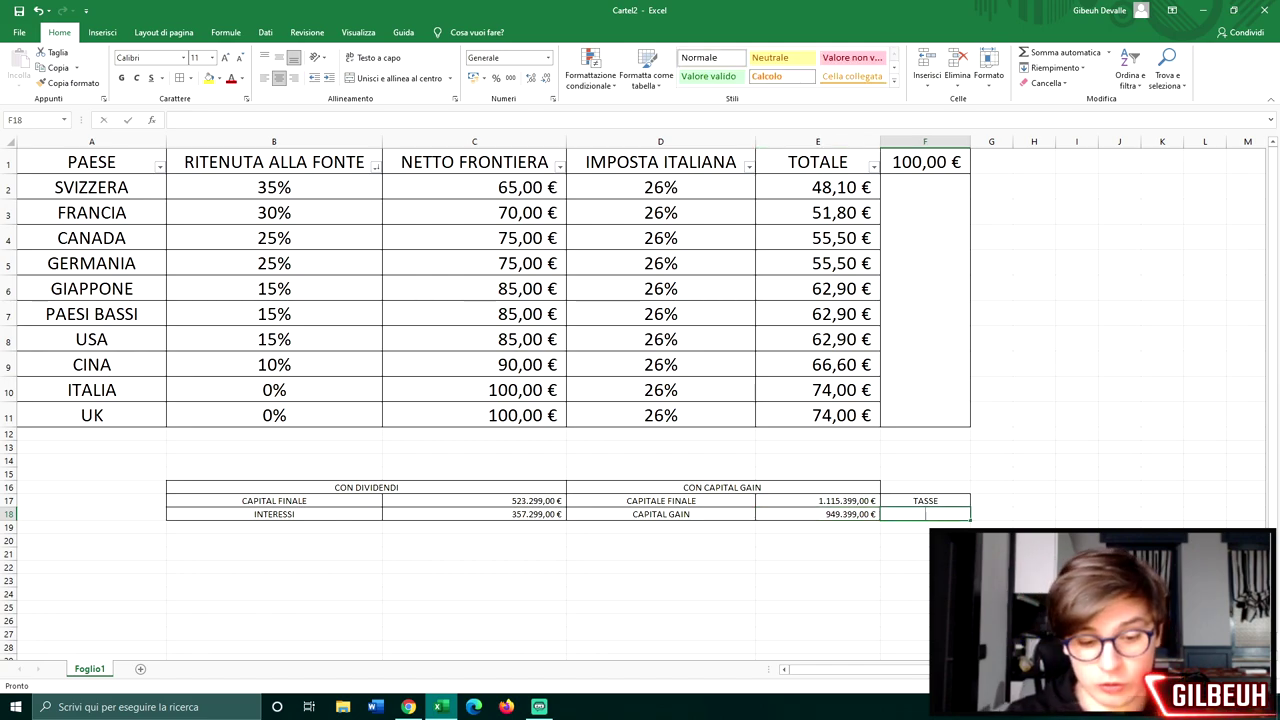
text(=)
key(Left)
text(*0,74)
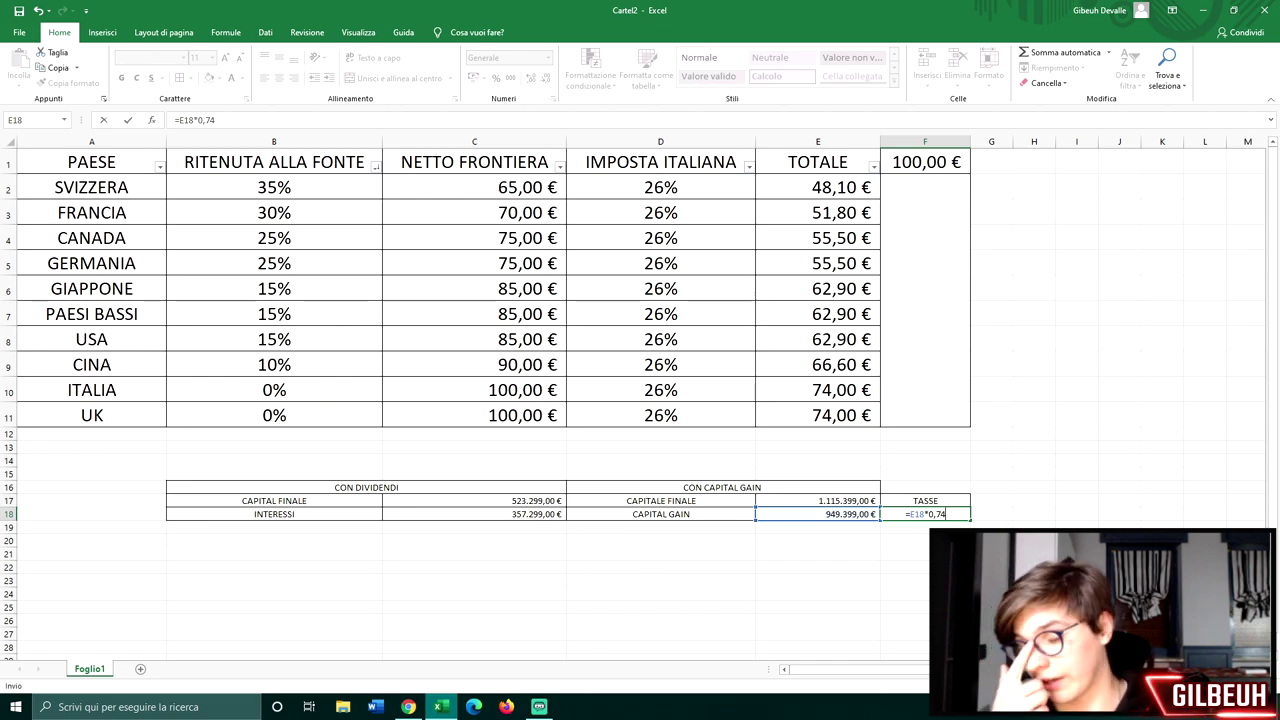
Add the label CAPITALE FINALE in D20, below the CON CAPITAL GAIN table
click(700, 541)
text(CAPITALE FINALE)
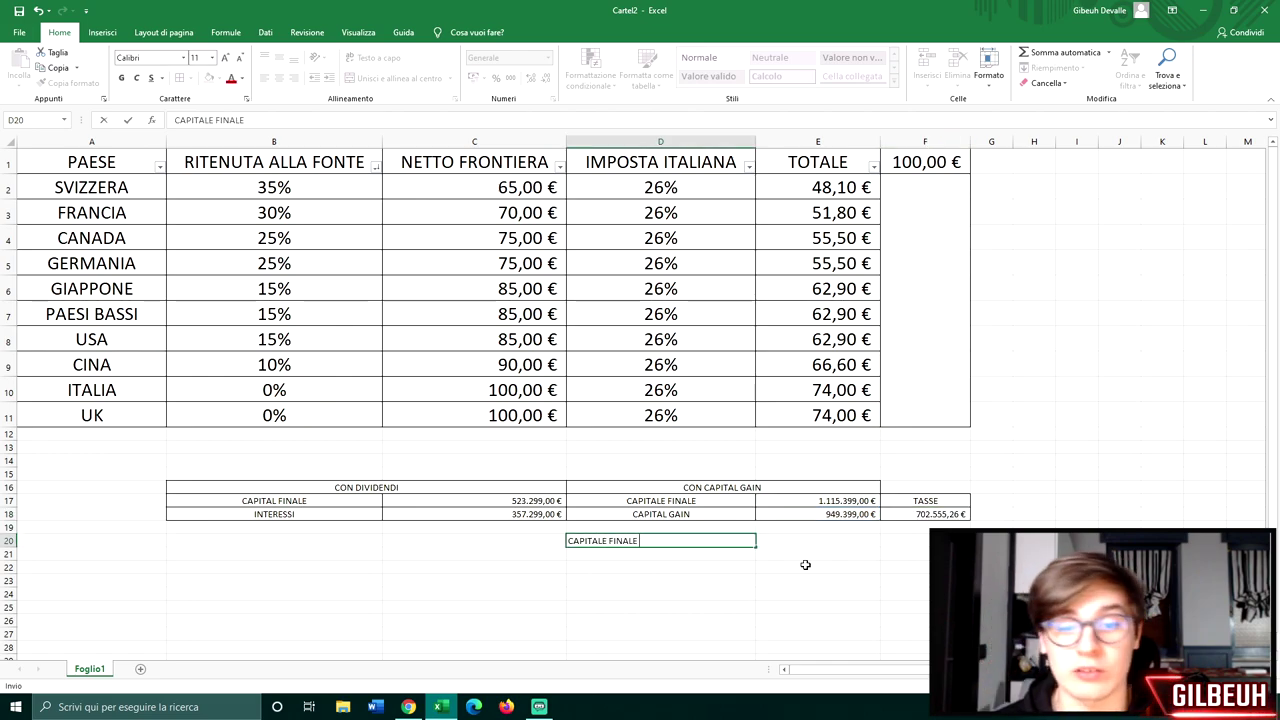
click(858, 571)
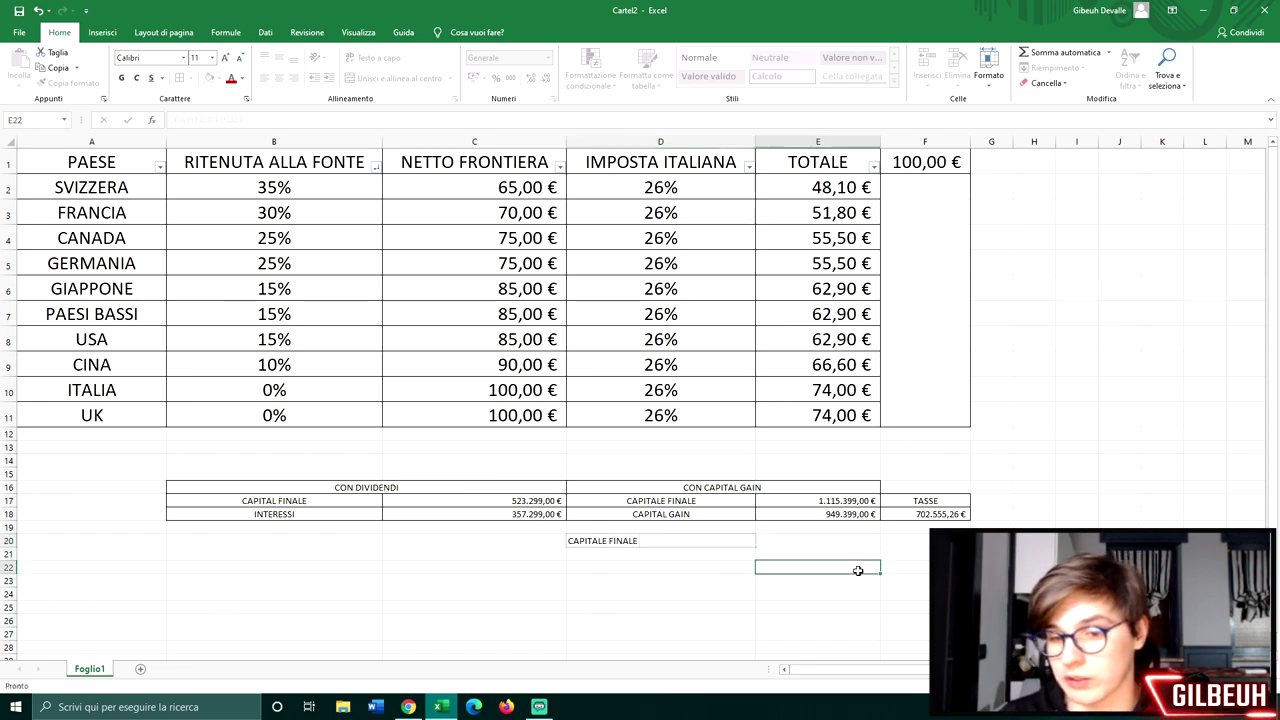
key(Up)
key(Up)
Append LORDO to the CON CAPITAL GAIN final capital label, and NETTO to the CON DIVIDENDI final capital label and the D20 label
double_click(710, 505)
text(LORDO)
key(Return)
double_click(694, 541)
text(NETTO)
Add borders to D20:E20 and calculate the net final capital in E20 with the formula =E17-E18+F18
drag(694, 541, 800, 541)
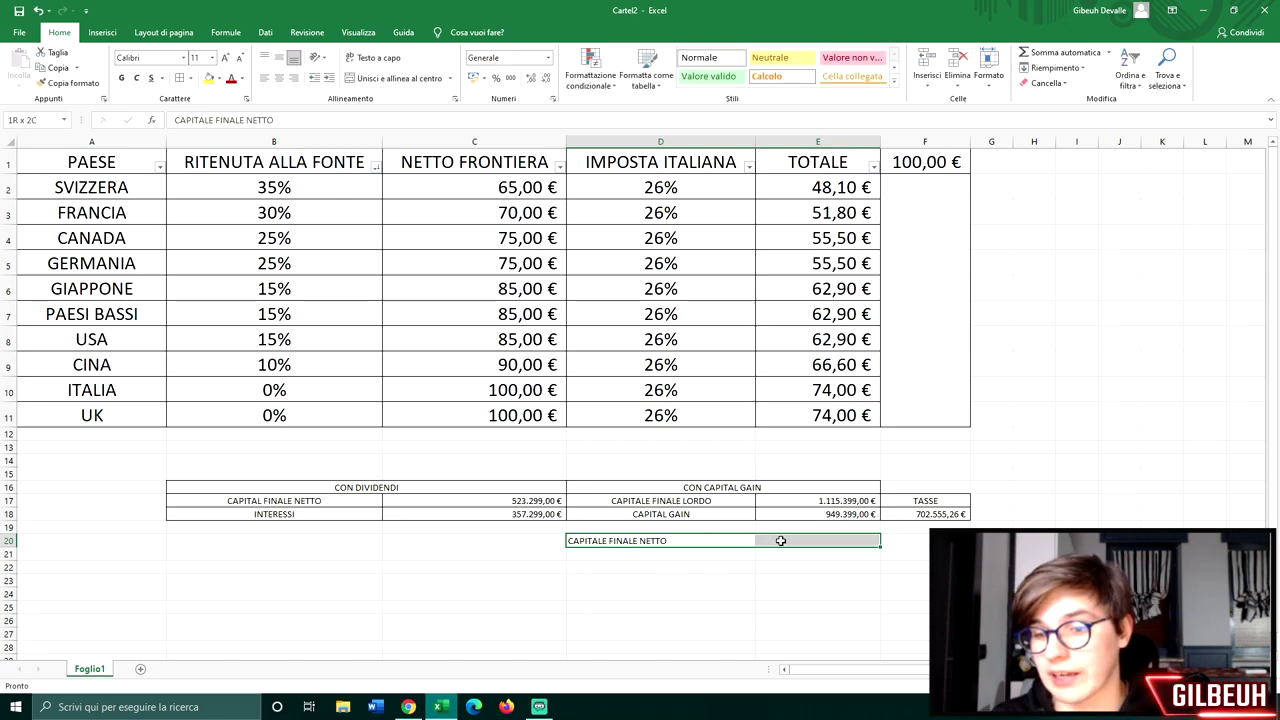
click(817, 541)
text(=)
click(848, 501)
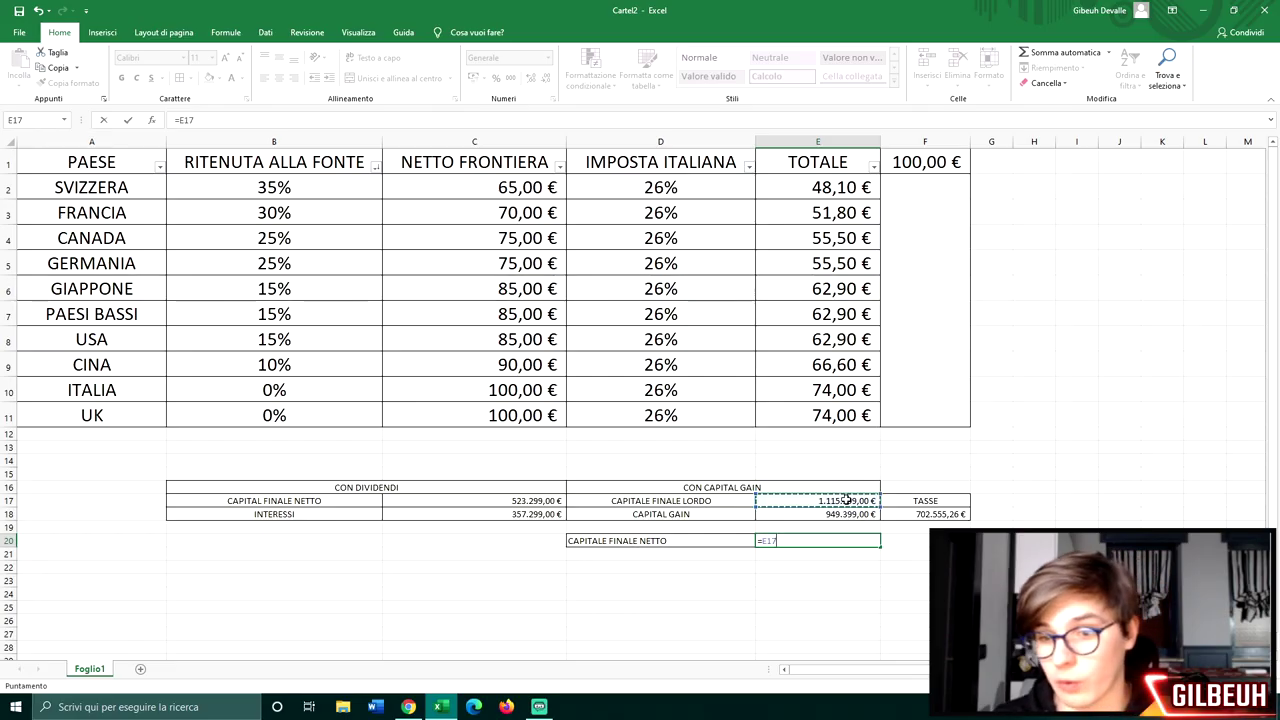
text(-)
click(855, 514)
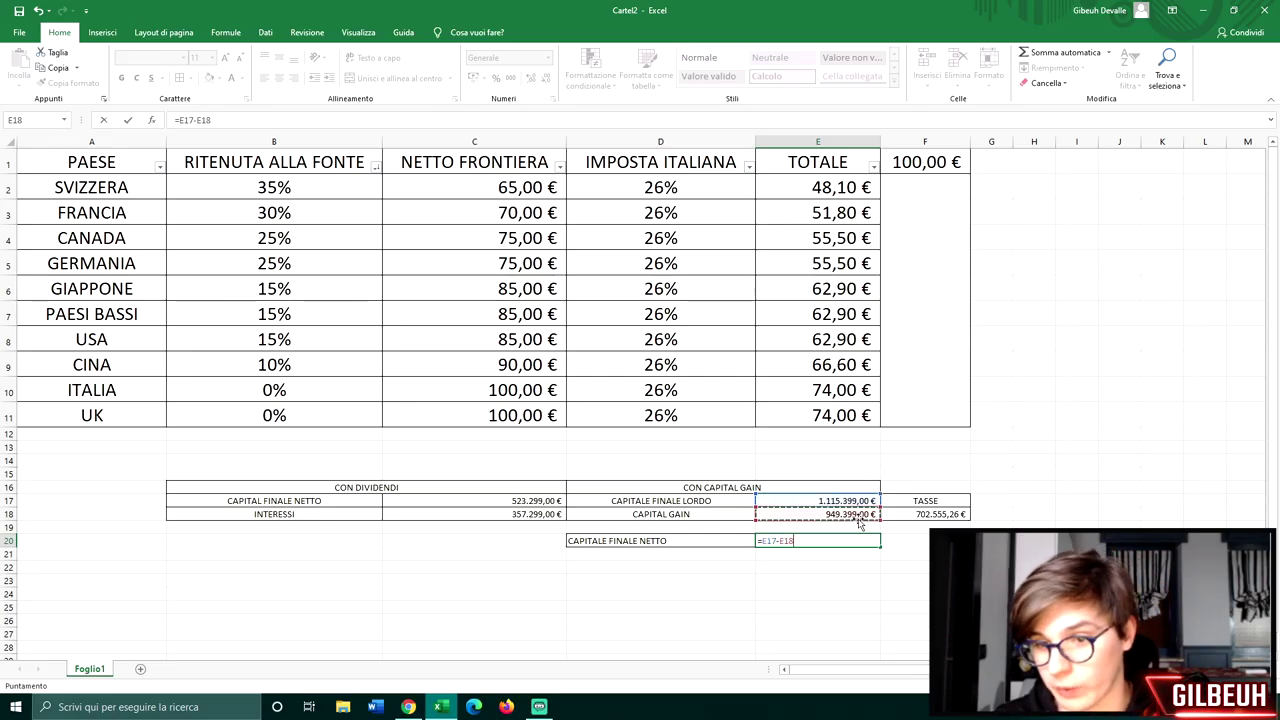
text(*26%)
key(Return)
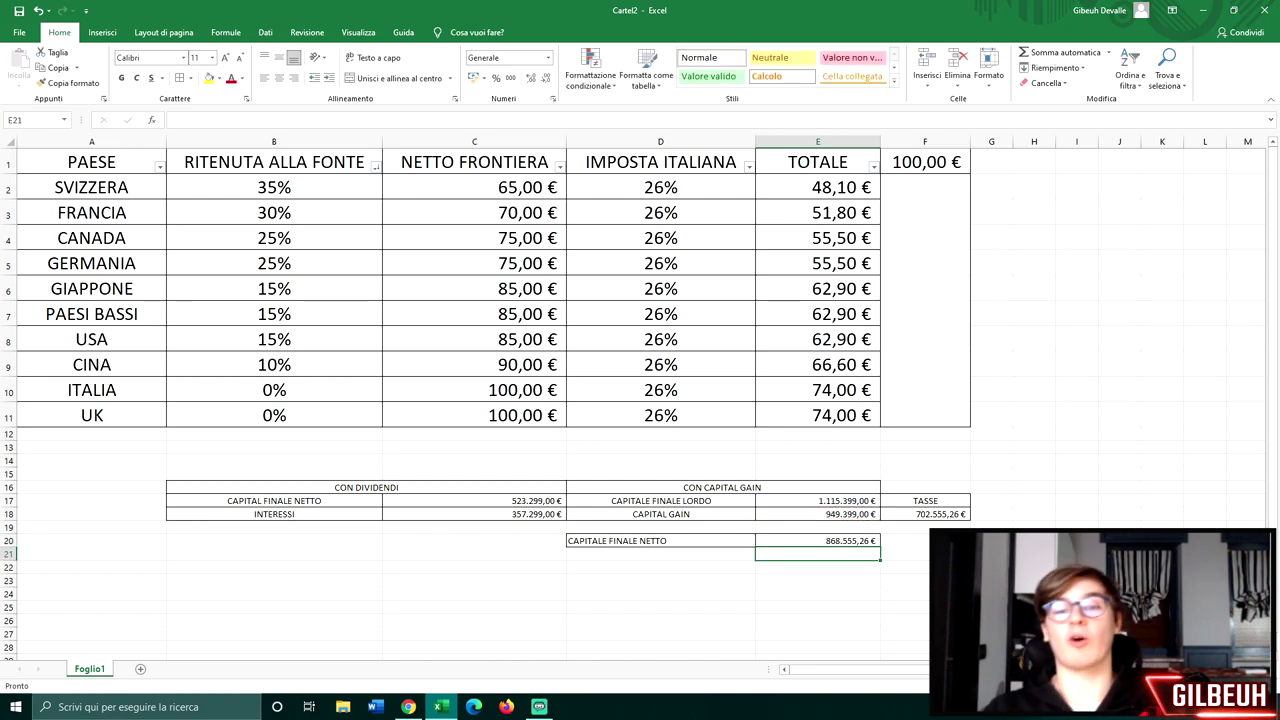
Centre the CAPITALE FINALE NETTO label horizontally in D20
click(530, 502)
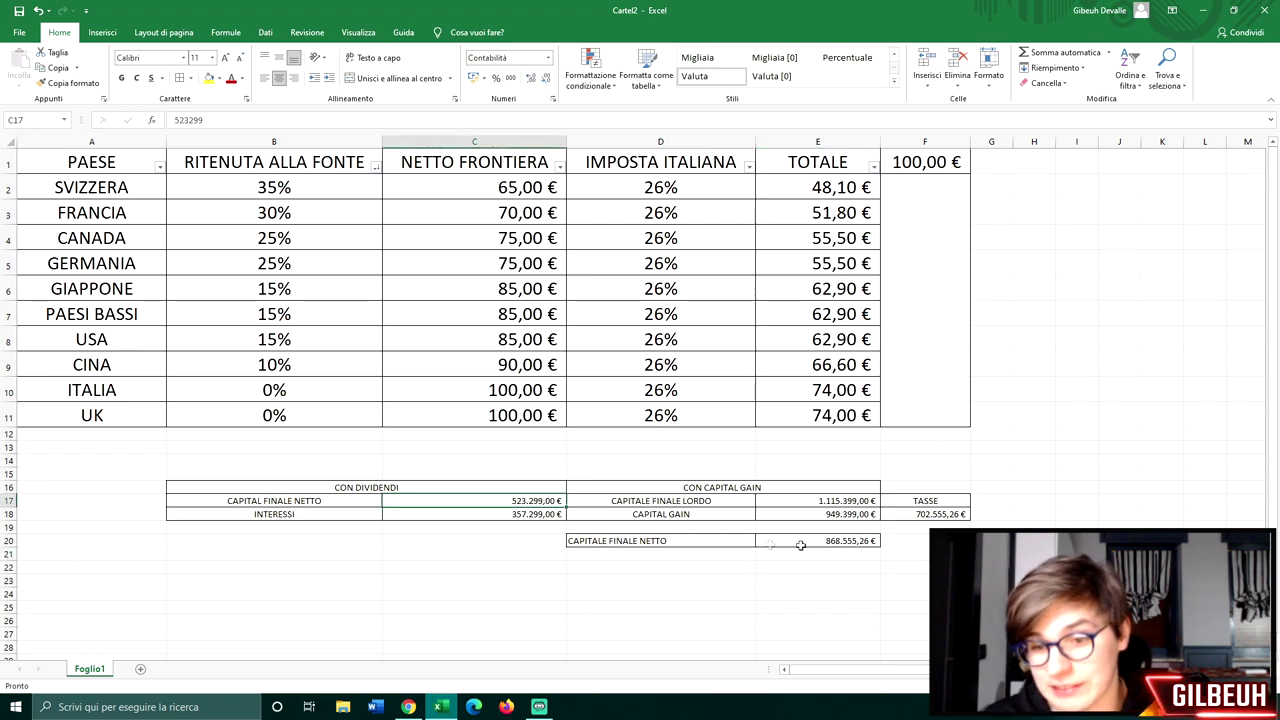
click(851, 542)
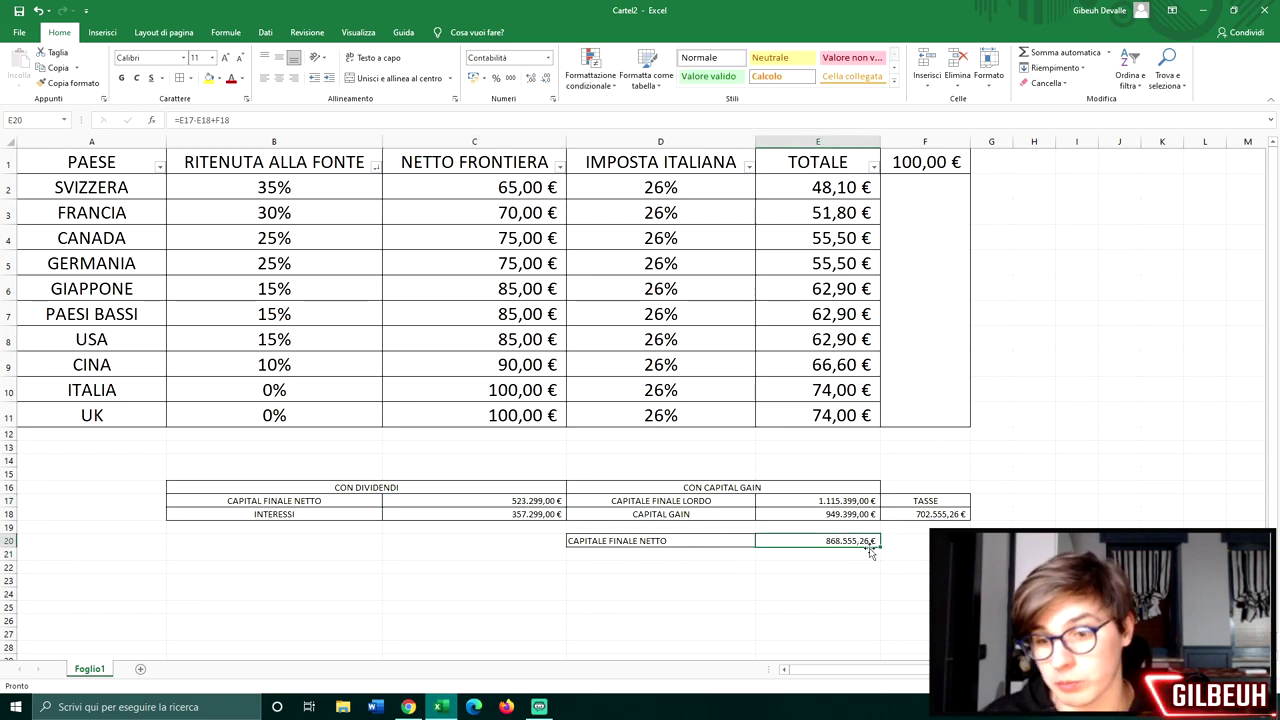
click(680, 541)
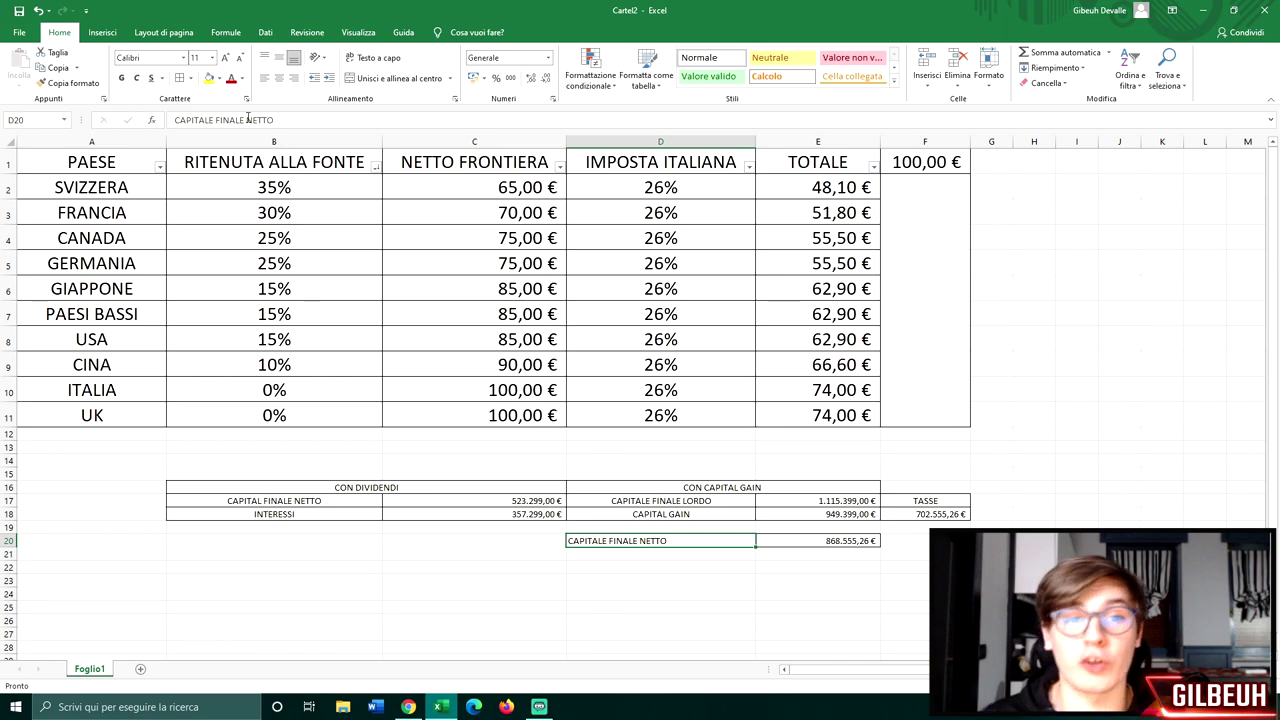
click(279, 78)
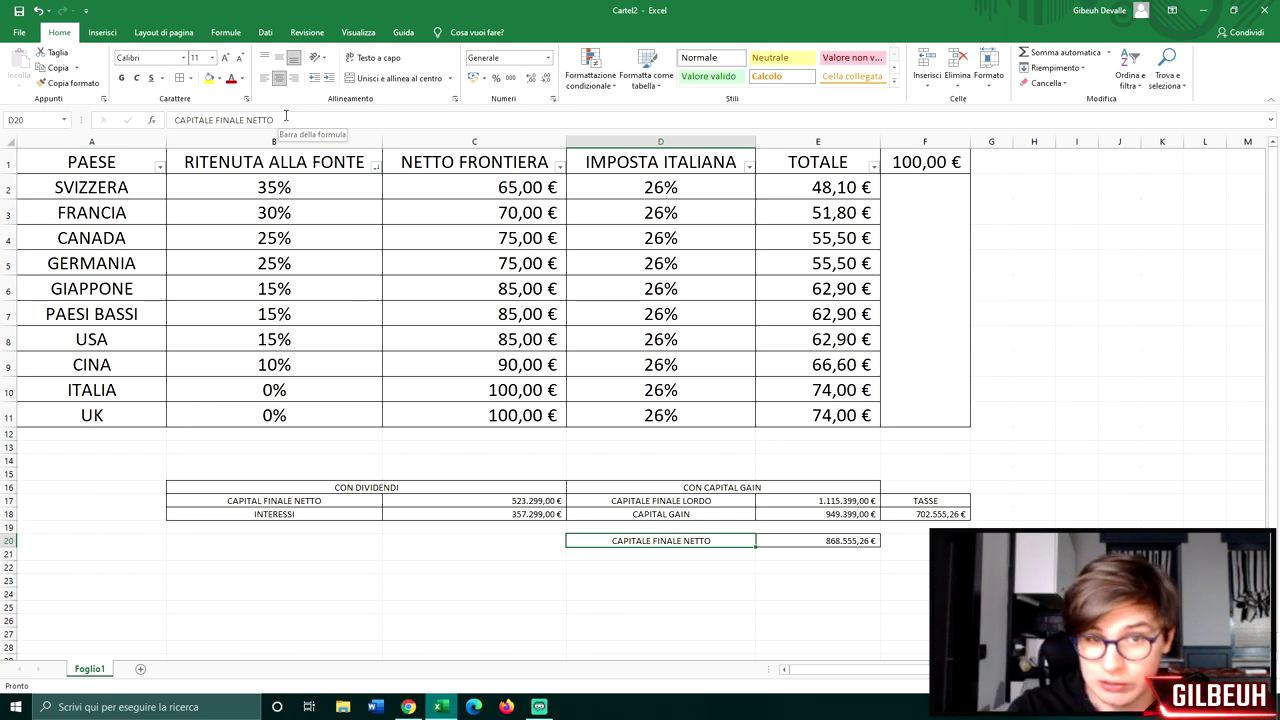
click(300, 340)
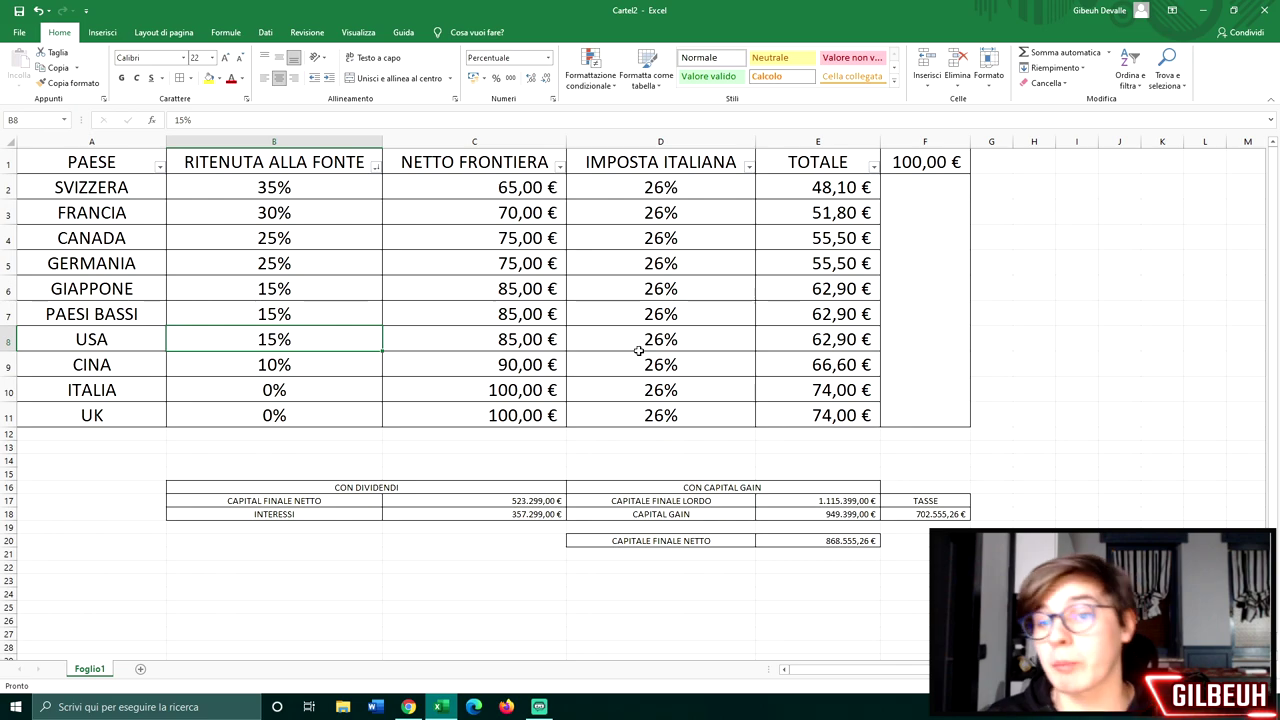